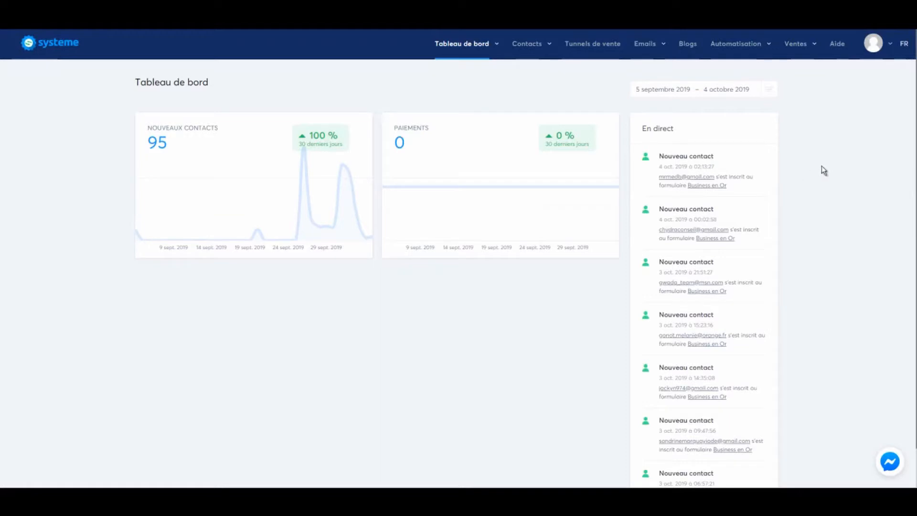
Create a new sales funnel named "TEST" of the type "Construisez votre audience".
left_click(600, 49)
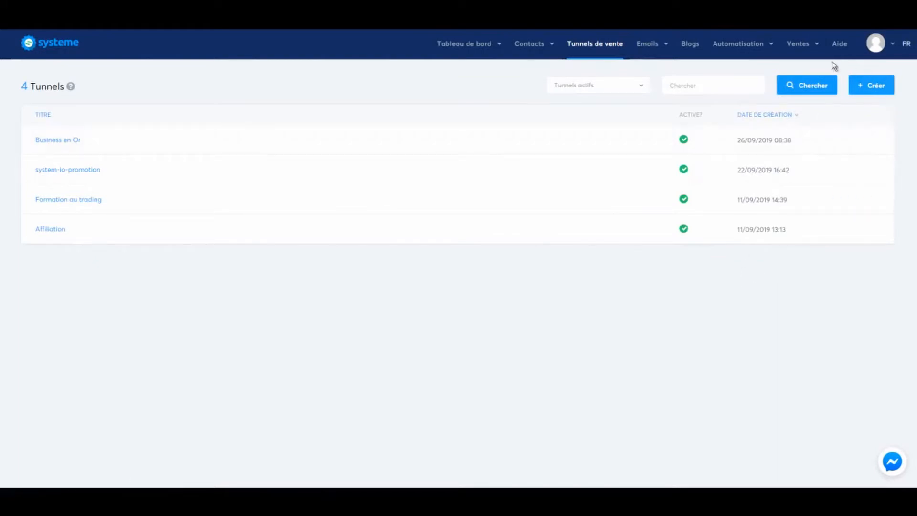
left_click(876, 85)
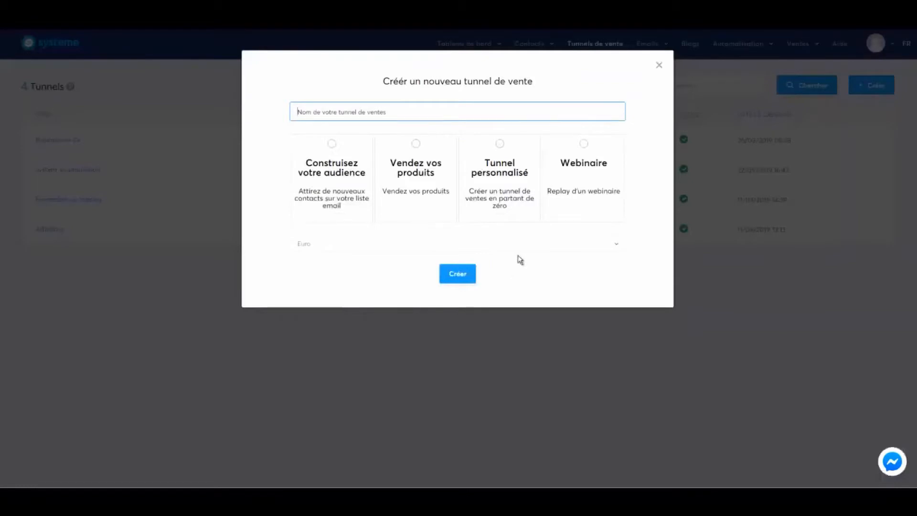
left_click(414, 112)
type("test")
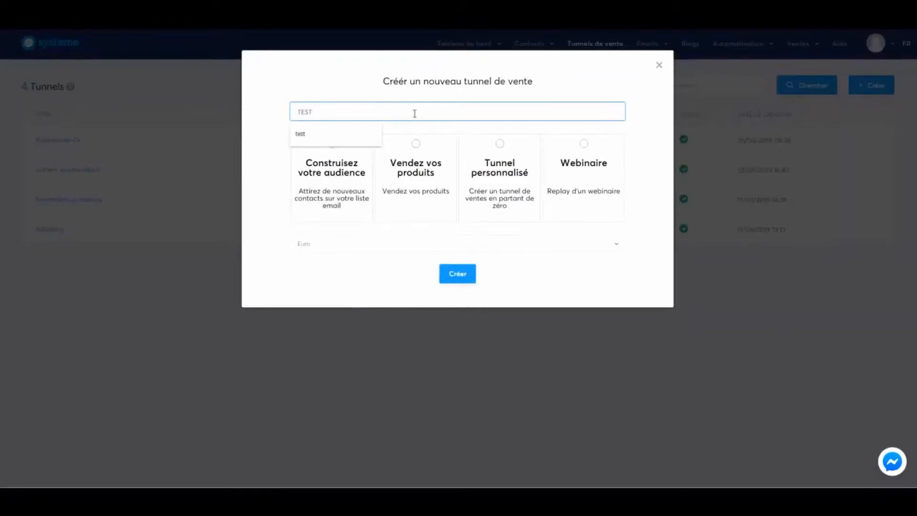
left_click(332, 93)
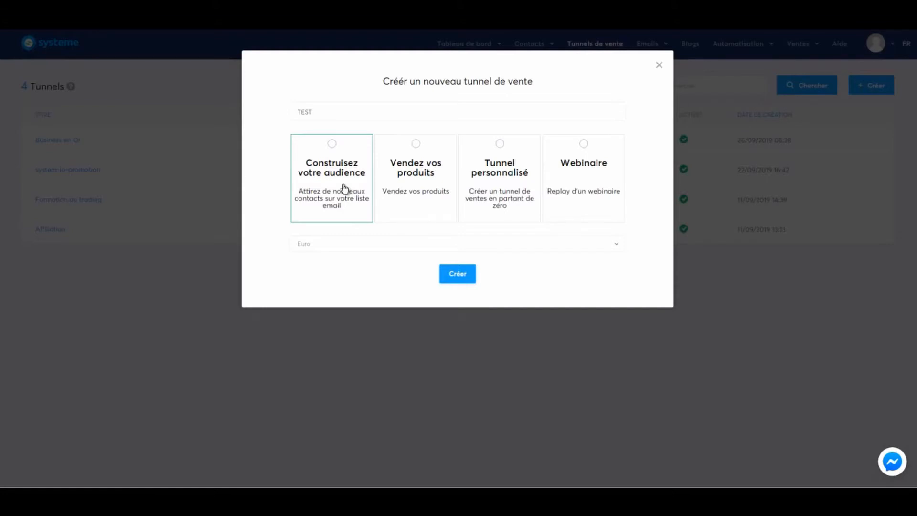
left_click(332, 144)
left_click(456, 281)
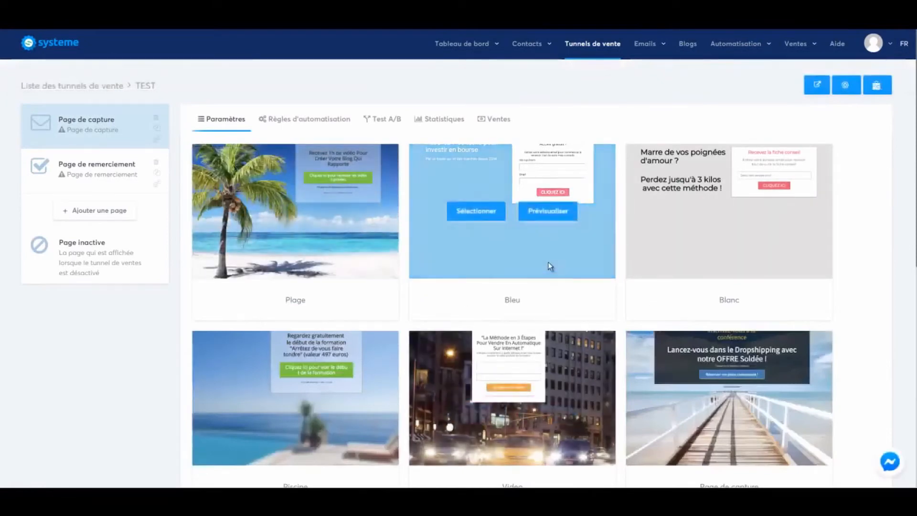
Browse the capture page templates and select the "Plage" template for the Page de capture.
scroll(550, 266, "down", 7)
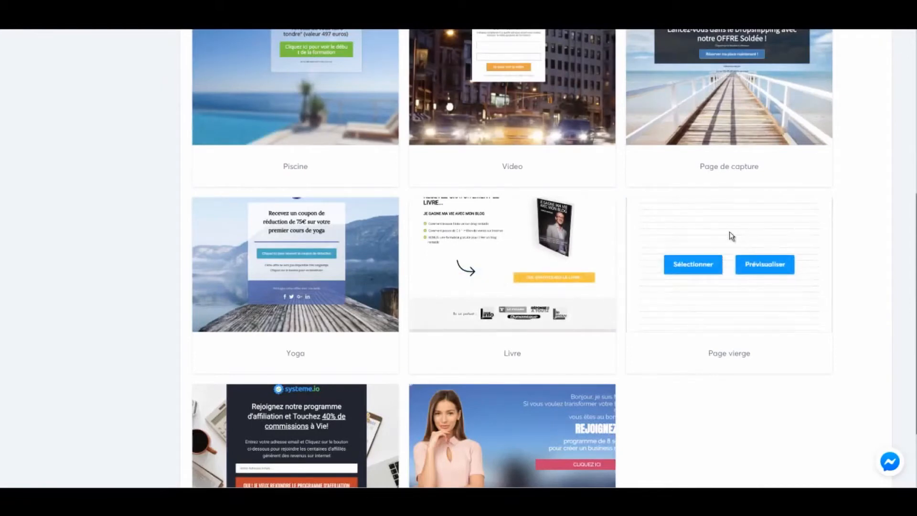
scroll(508, 242, "up", 7)
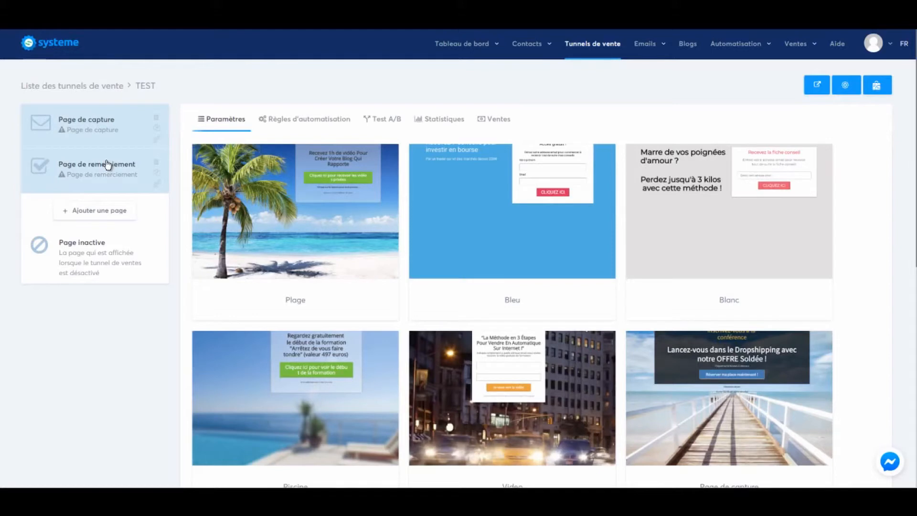
mouse_move(344, 254)
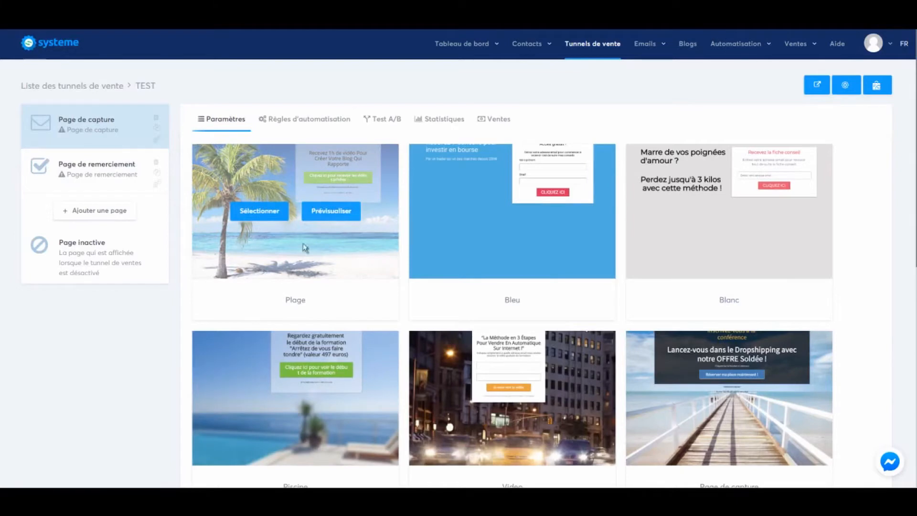
left_click(258, 212)
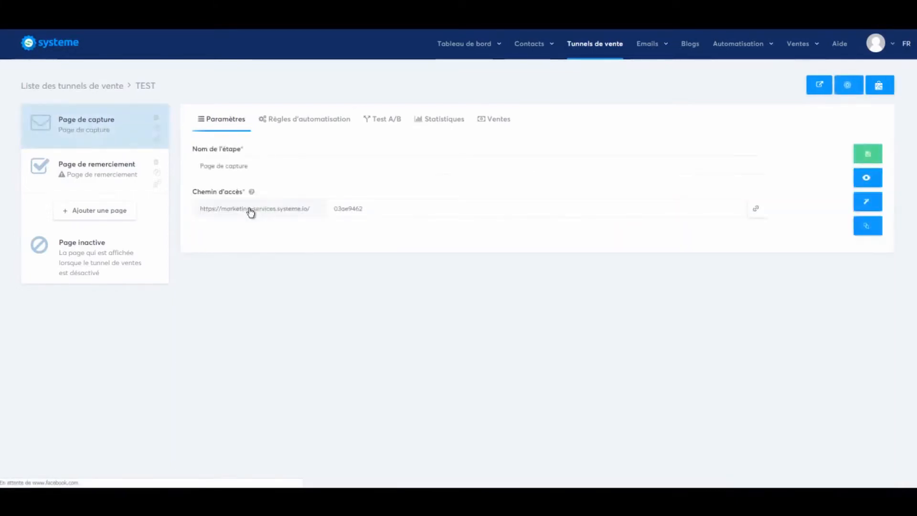
Name the capture page step "TEST", set its access path to "TEST-CAPTURE" and save the settings.
left_click(254, 165)
left_click_drag(255, 165, 182, 171)
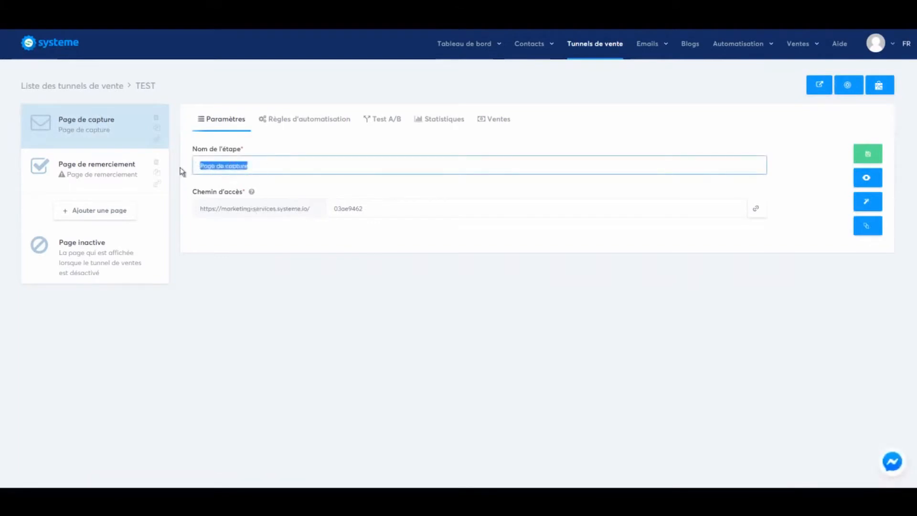
type("TEST")
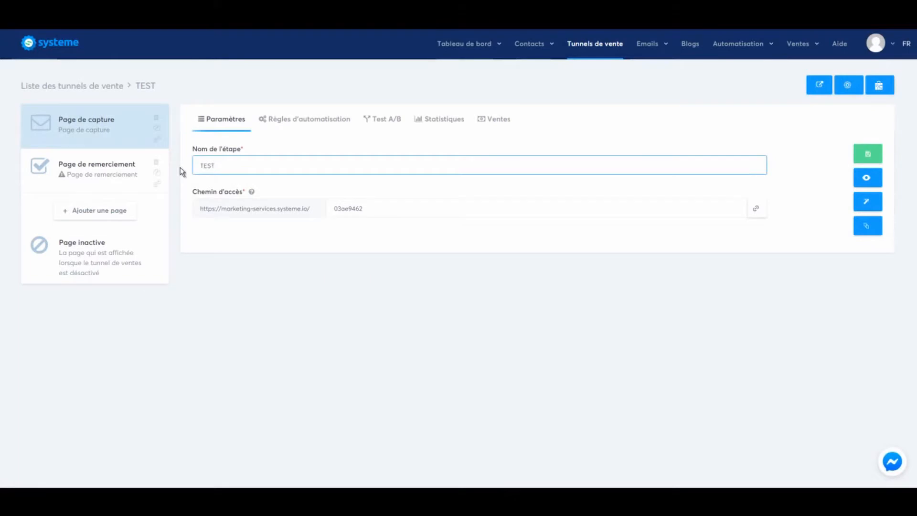
double_click(348, 208)
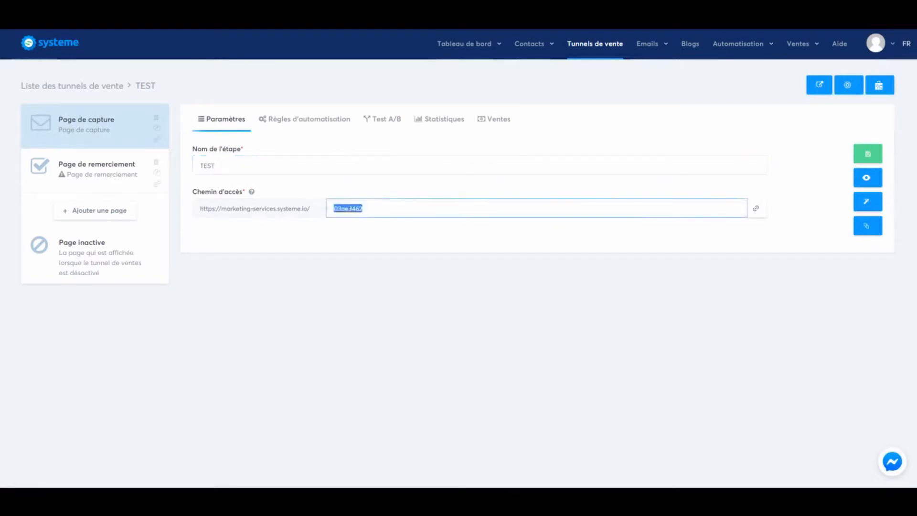
type("TEST-CAPTURE")
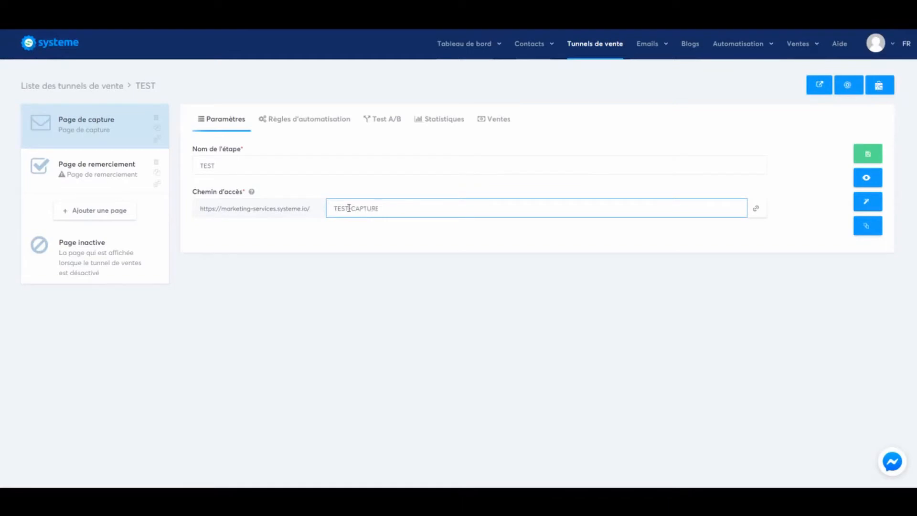
left_click(434, 288)
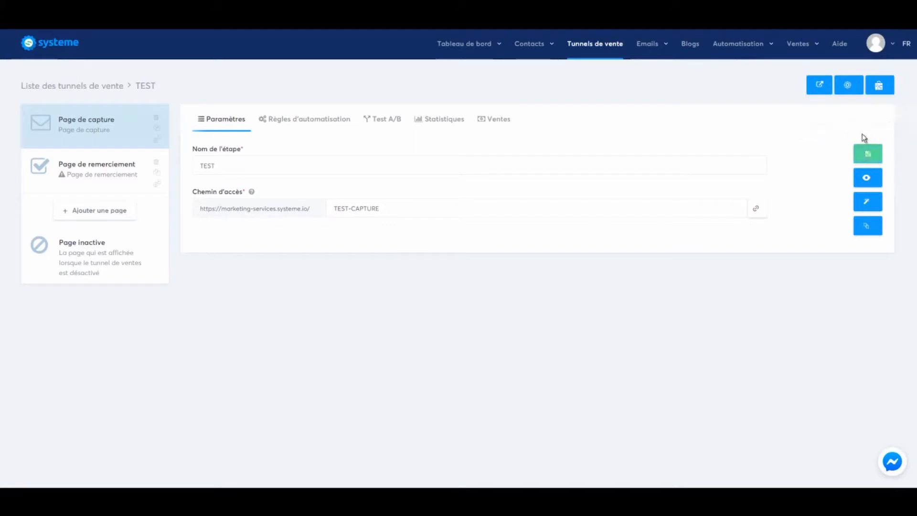
left_click(867, 153)
Open the capture page for editing and replace its headline with "7 ASTUCES POUR", "BIEN APPRENDRE" and "L'ANGLAIS" on three lines.
left_click(867, 203)
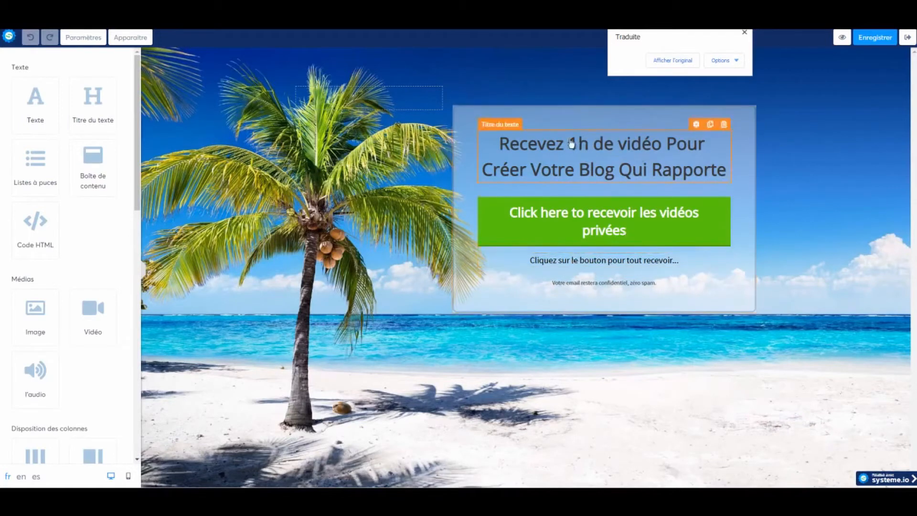
left_click(521, 144)
double_click(524, 144)
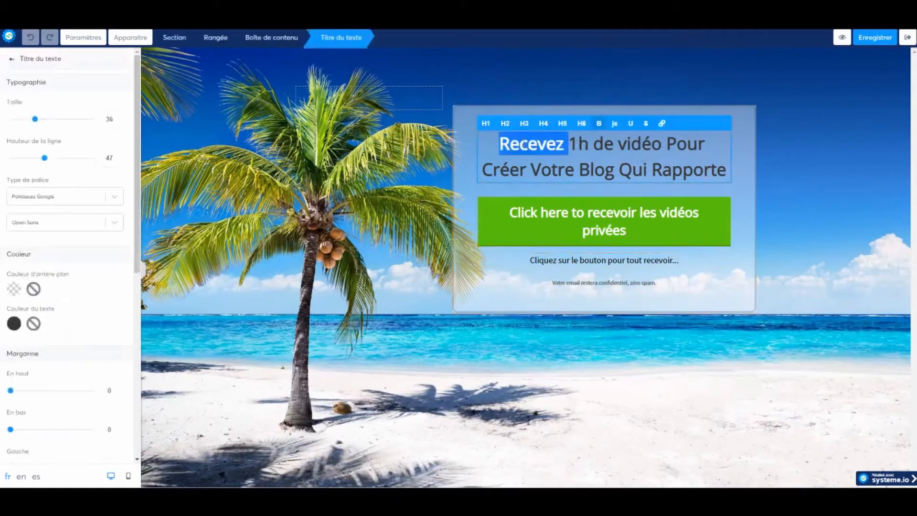
left_click(516, 144)
left_click_drag(500, 144, 728, 170)
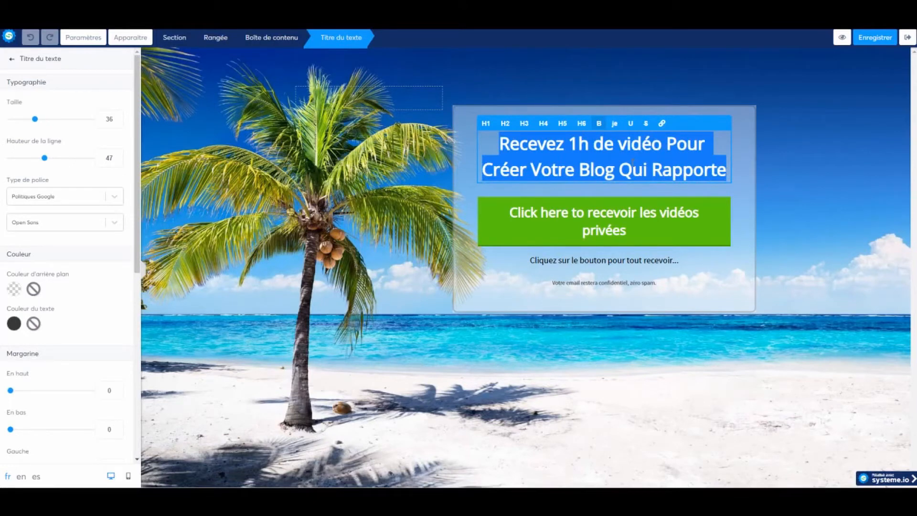
type("7")
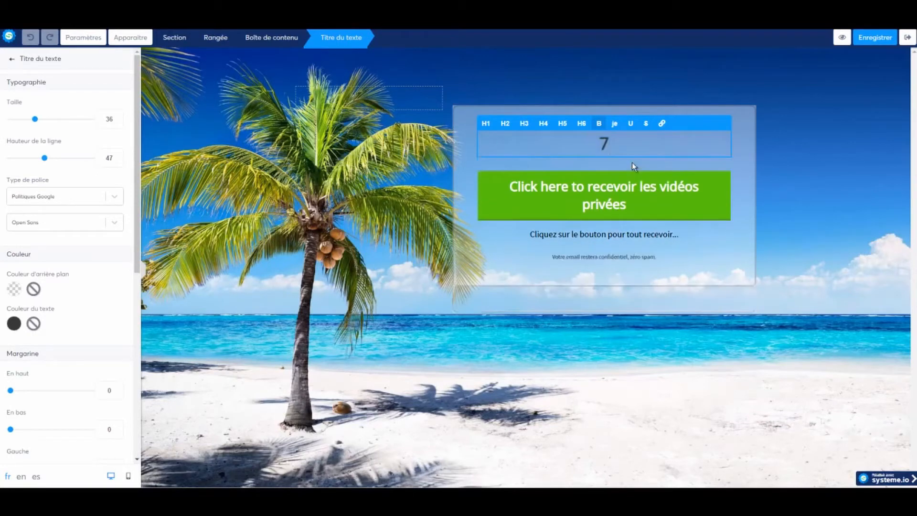
type(" ASTUCE")
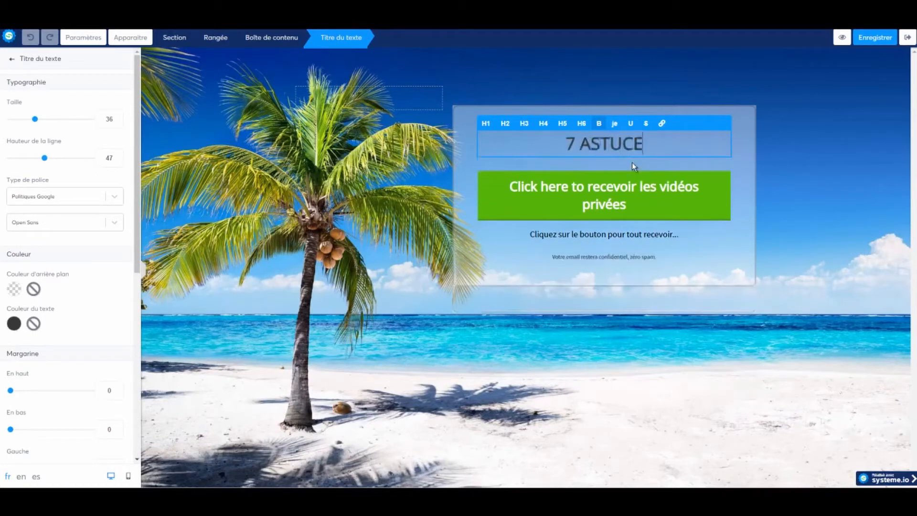
type("S ")
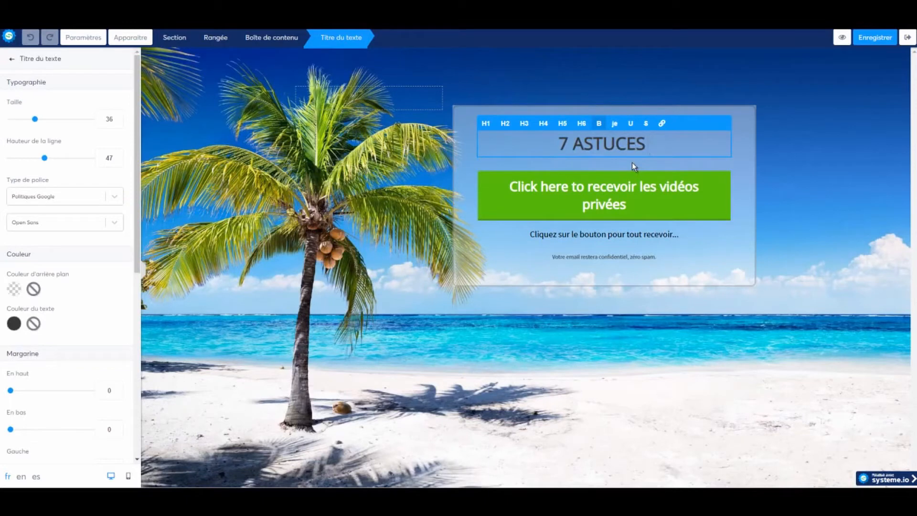
type("POUR")
key("Return")
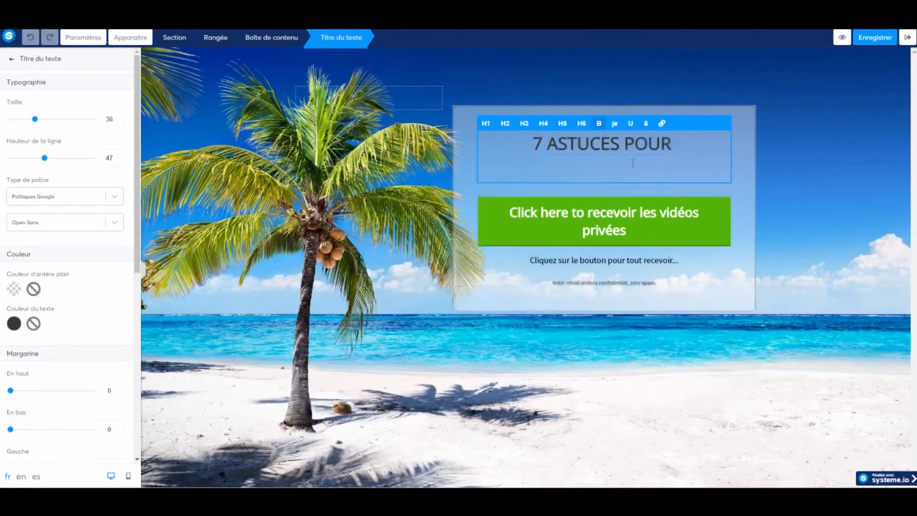
type("BIEN AOPP")
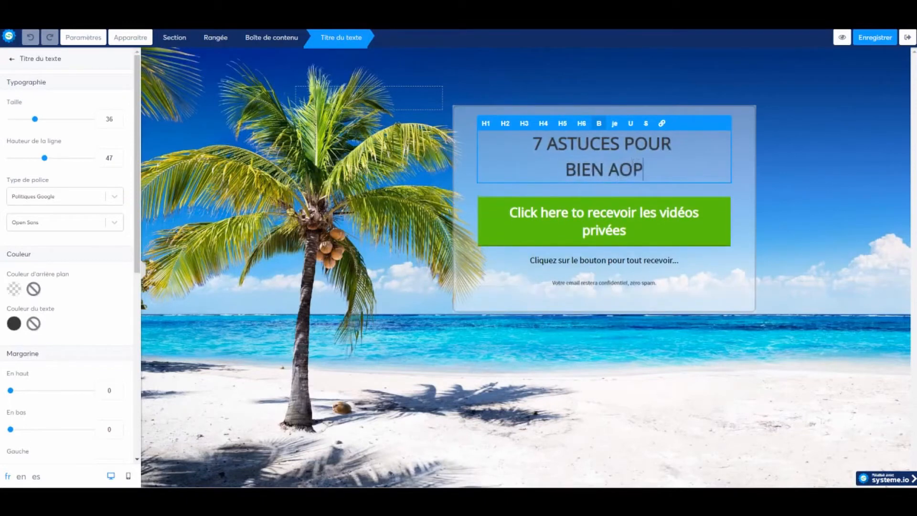
key("BackSpace")
key("BackSpace")
key("BackSpace")
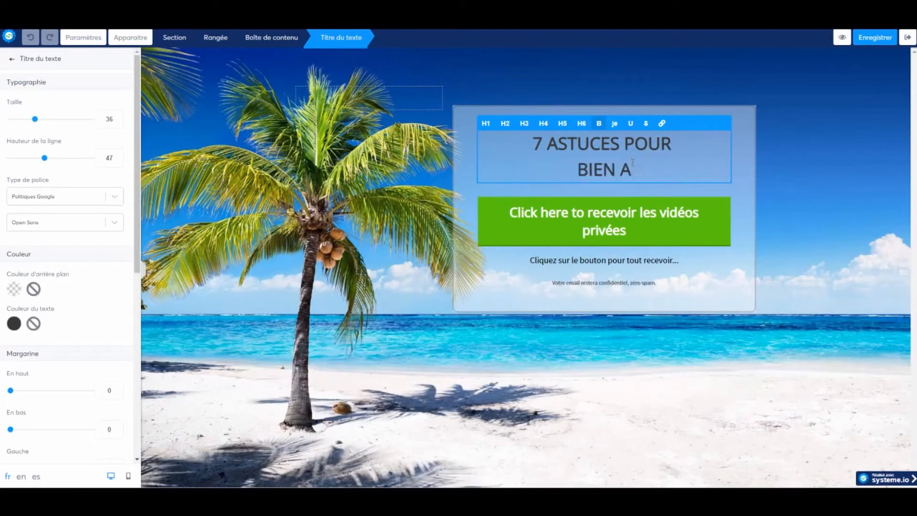
type("PPRENDREE")
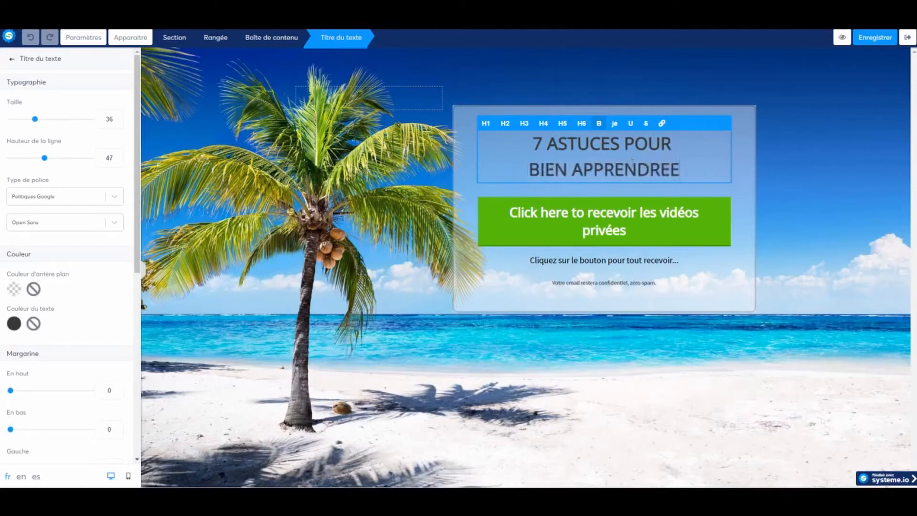
key("BackSpace")
key("Return")
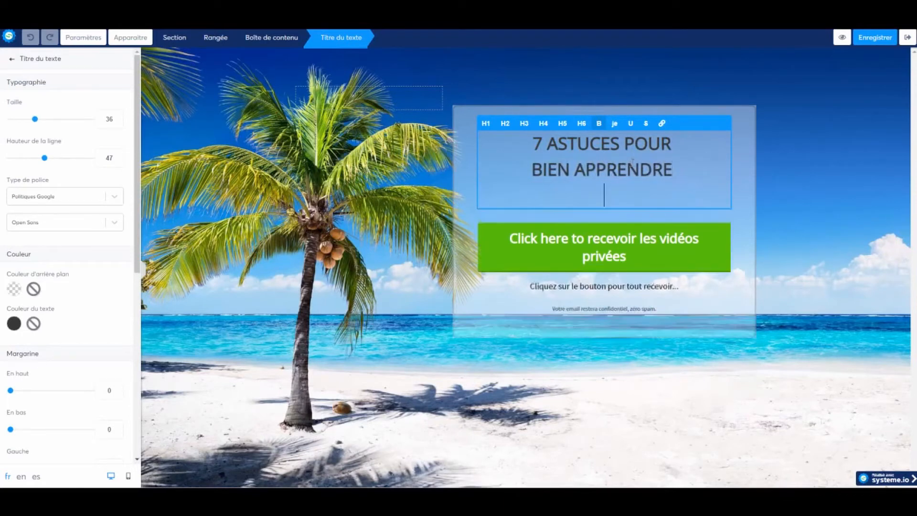
type("L'ANGLAIS")
left_click(608, 294)
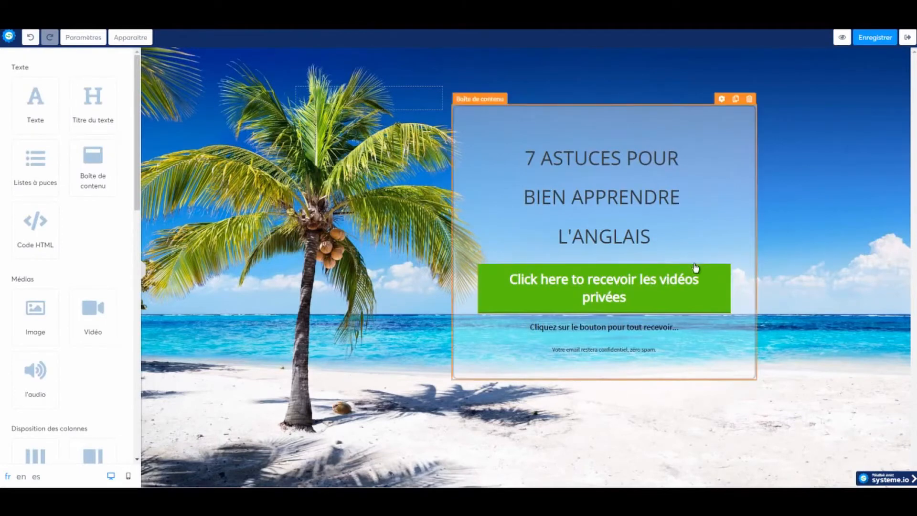
Set the green button's text to "Visionnez ma vidéo gratuite".
left_click(696, 258)
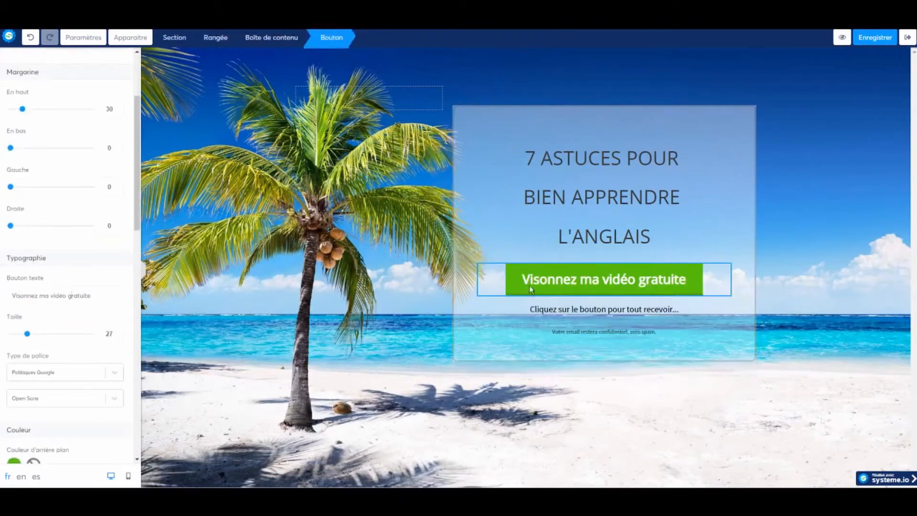
left_click(532, 290)
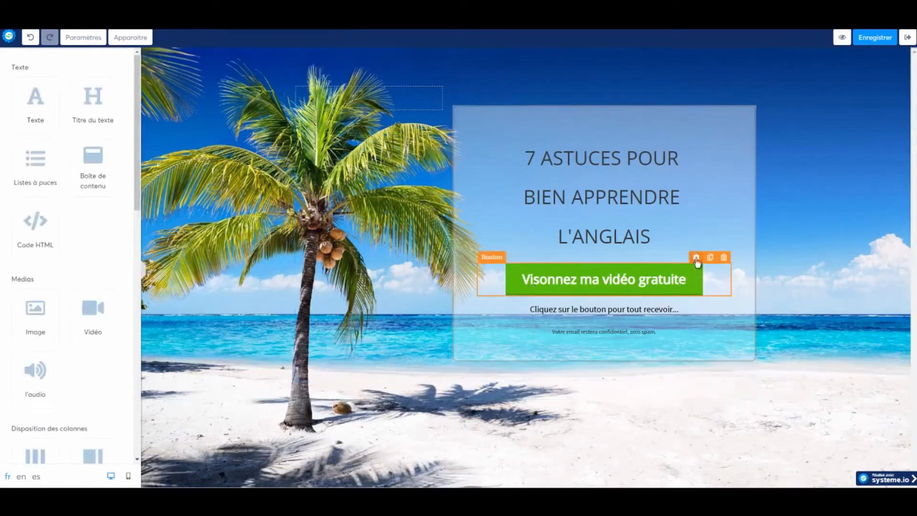
left_click(696, 269)
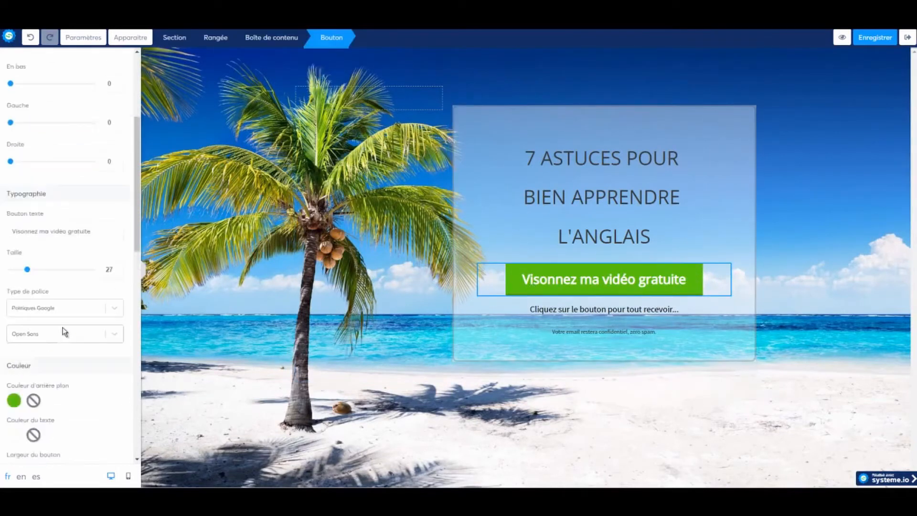
left_click(25, 231)
type("i")
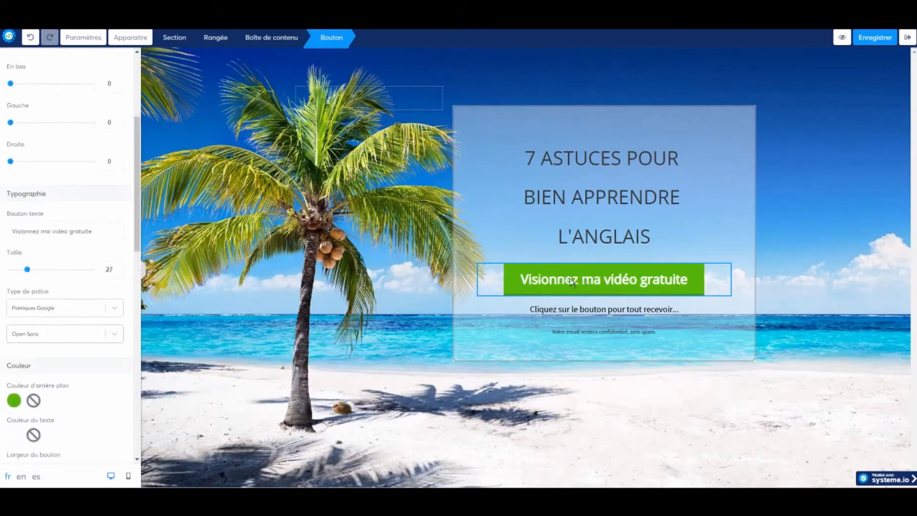
left_click(633, 312)
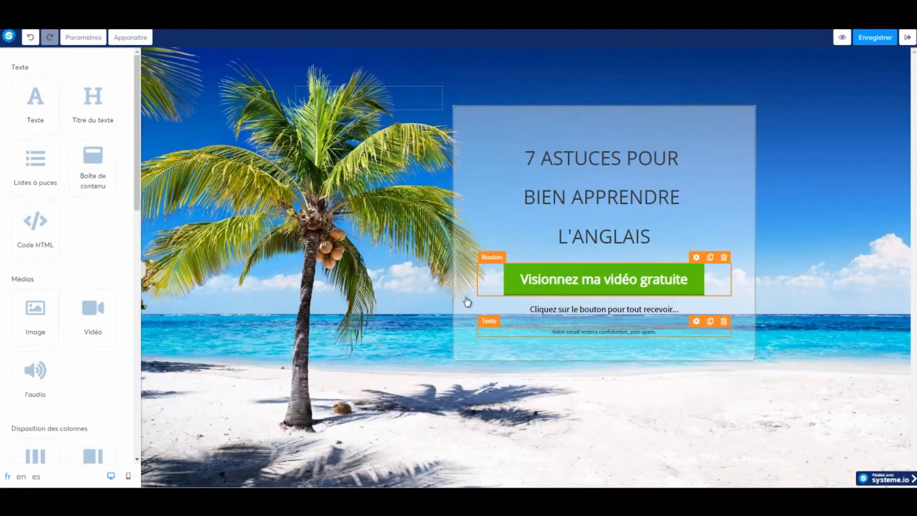
Add a form checkbox to the content box between "Cliquez sur le bouton pour tout recevoir..." and the email confidentiality text.
left_click_drag(138, 152, 122, 269)
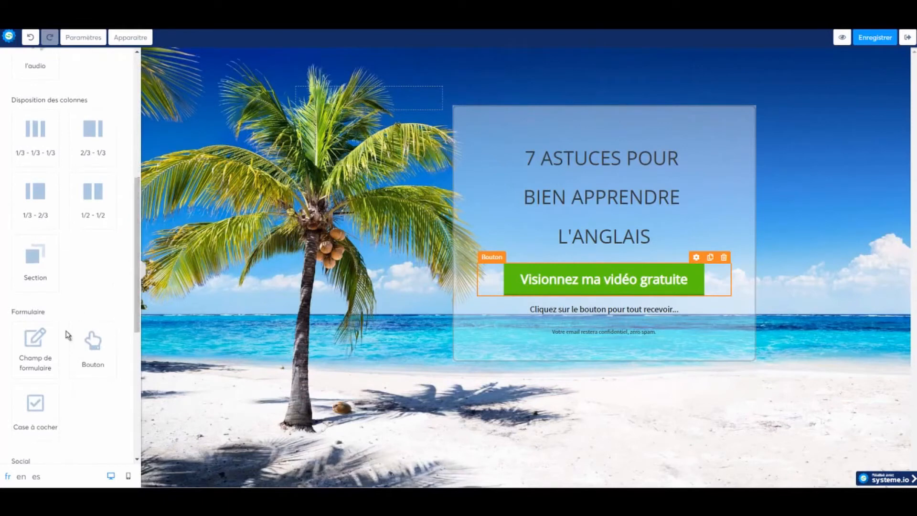
left_click_drag(46, 411, 509, 317)
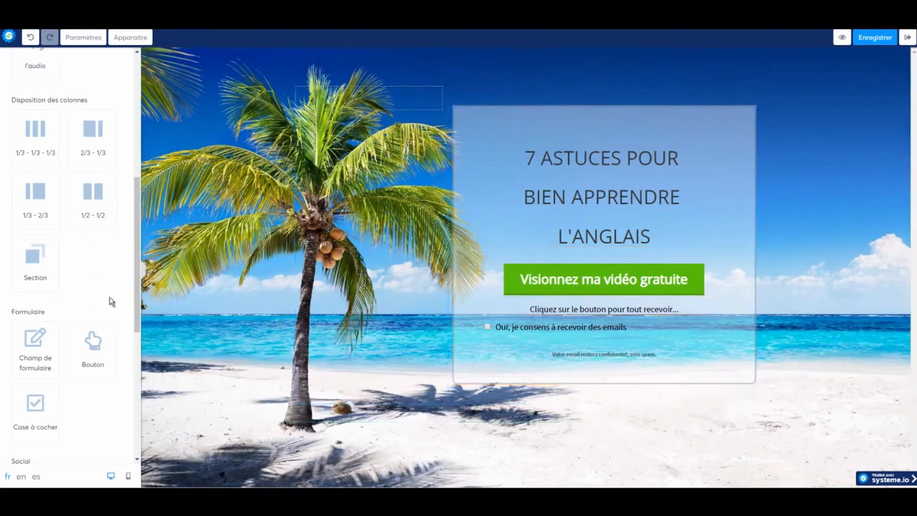
left_click_drag(136, 259, 601, 410)
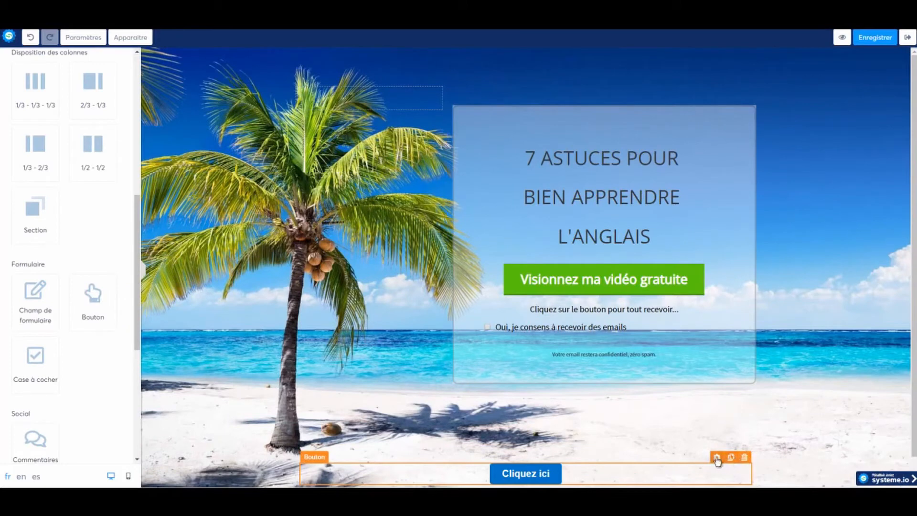
left_click(744, 457)
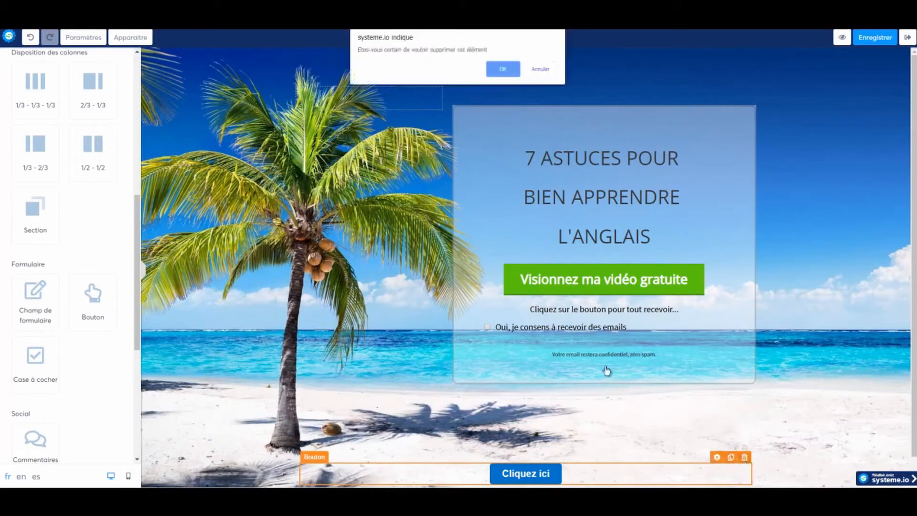
left_click(508, 75)
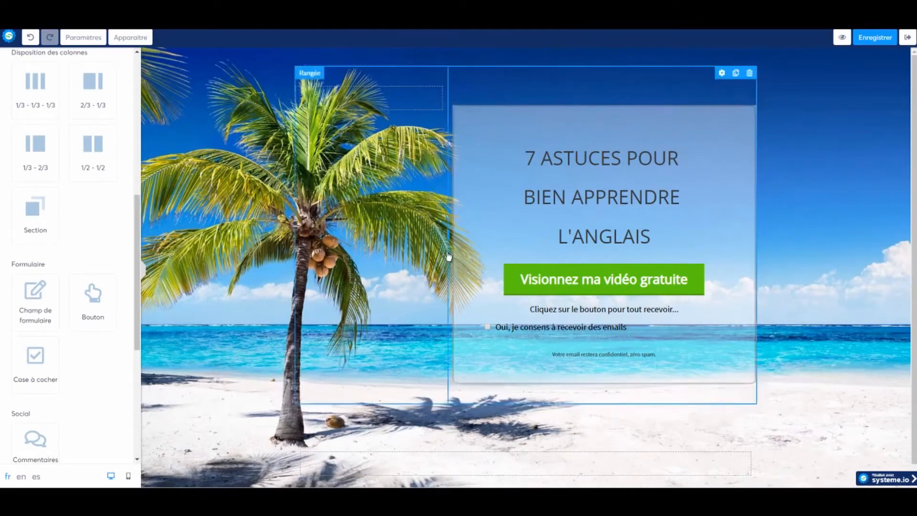
Widen the content box by moving the divider between the row's two columns towards the palm trunk.
left_click_drag(448, 234, 331, 235)
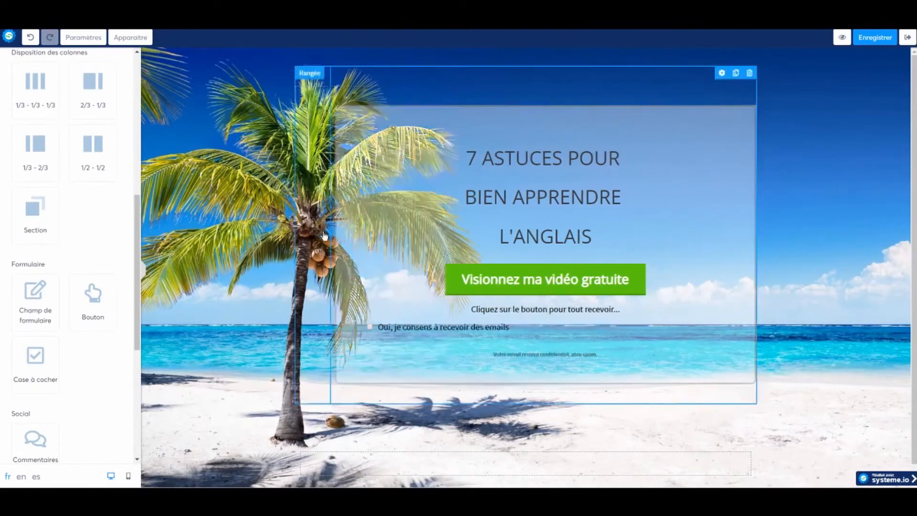
left_click(324, 236)
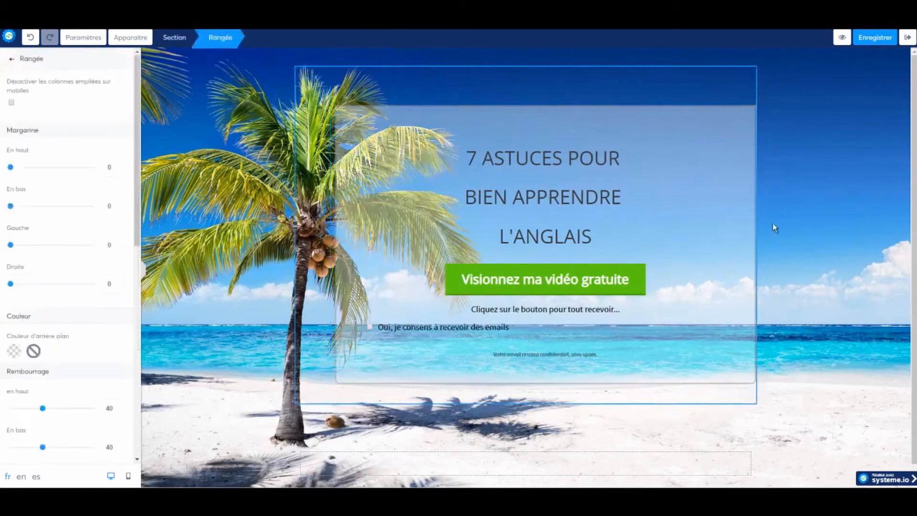
left_click(818, 193)
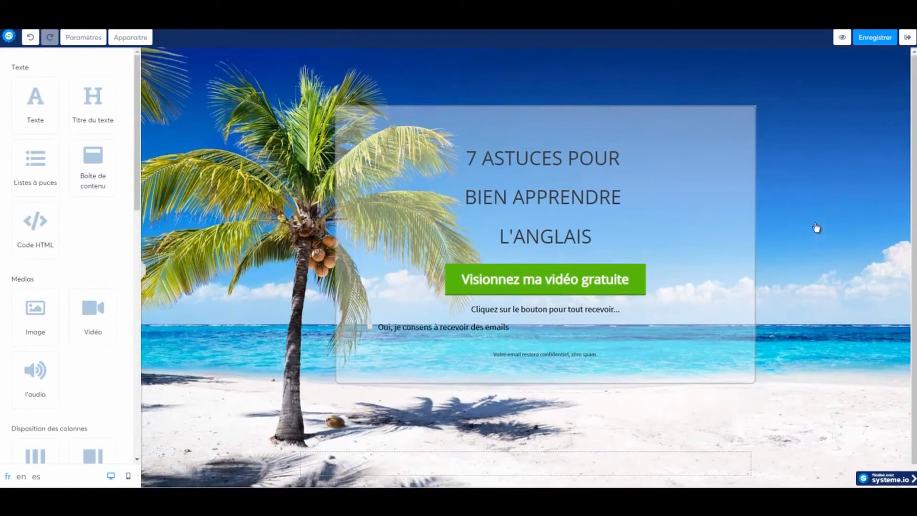
Set the green button's action to "Next the Tunnel" and save the capture page before leaving the editor.
scroll(816, 228, "down", 1)
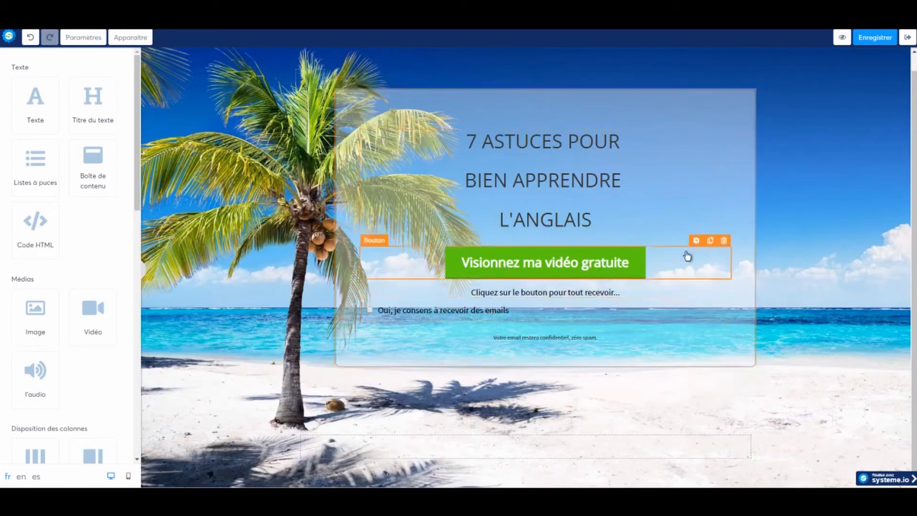
left_click(696, 240)
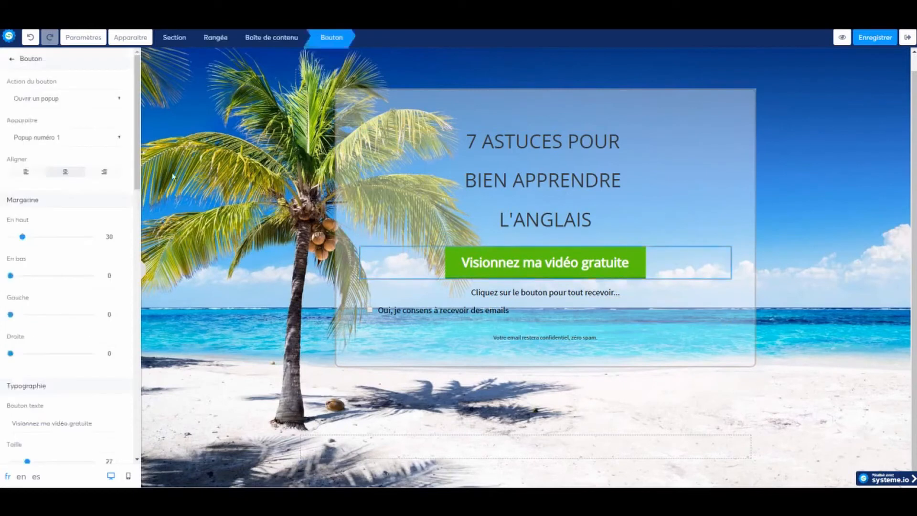
left_click(69, 99)
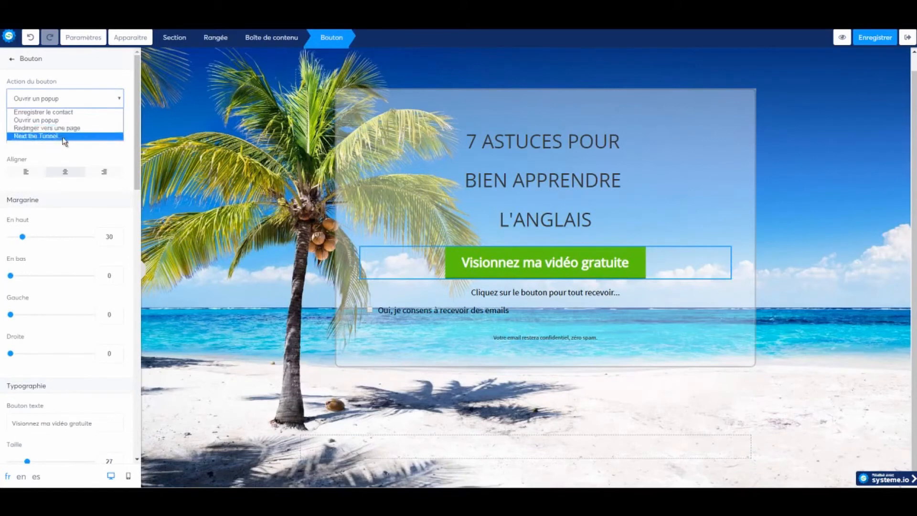
left_click(65, 138)
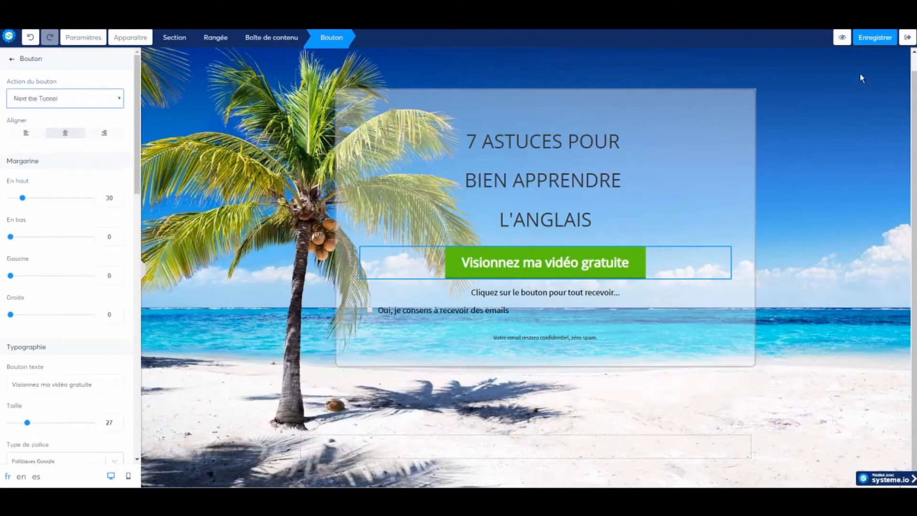
left_click(875, 38)
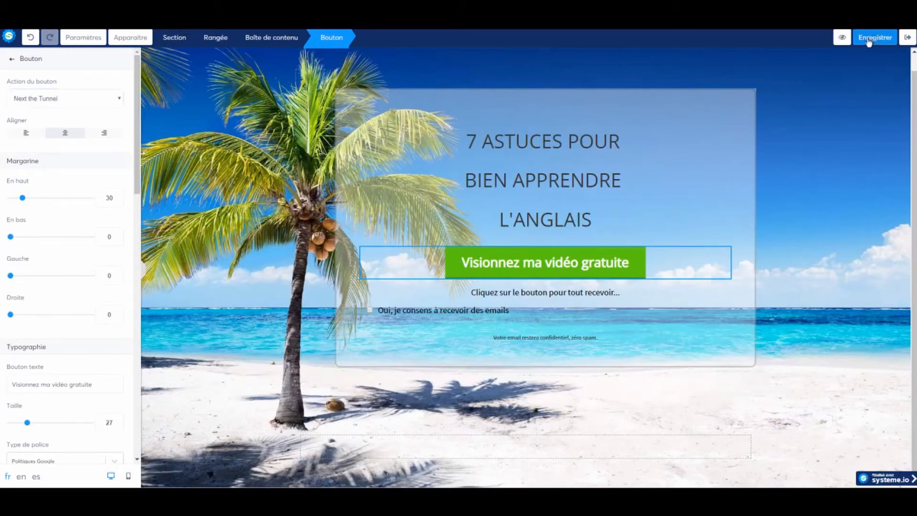
left_click(842, 37)
left_click(908, 40)
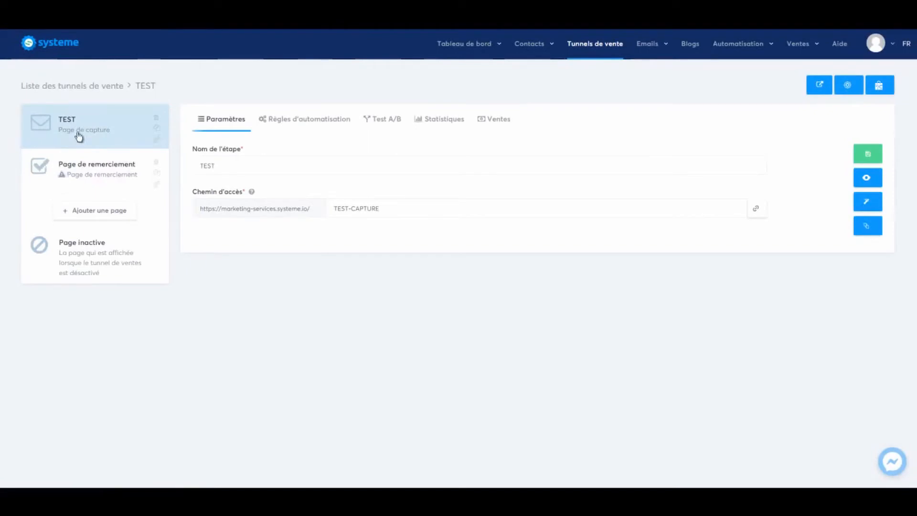
Choose the "Page de confirmation opt-in" template for the funnel's thank-you page step.
left_click(86, 168)
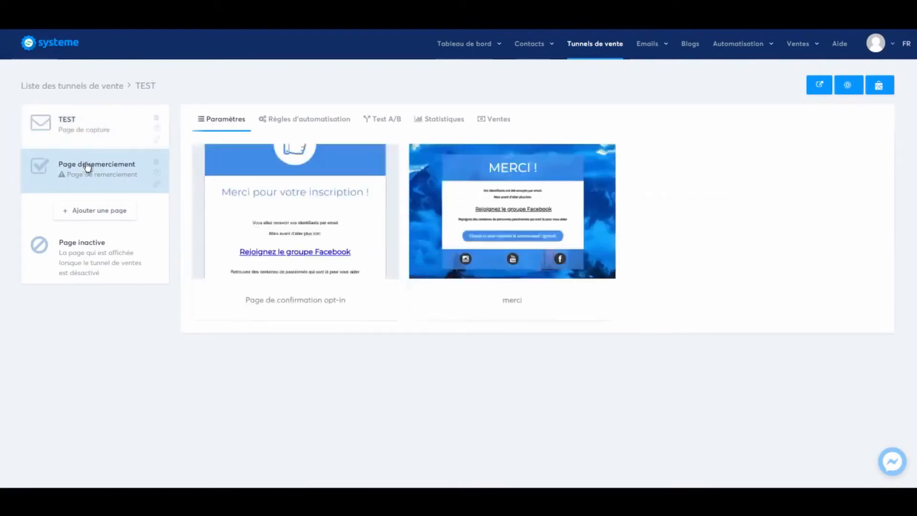
mouse_move(287, 225)
left_click(262, 212)
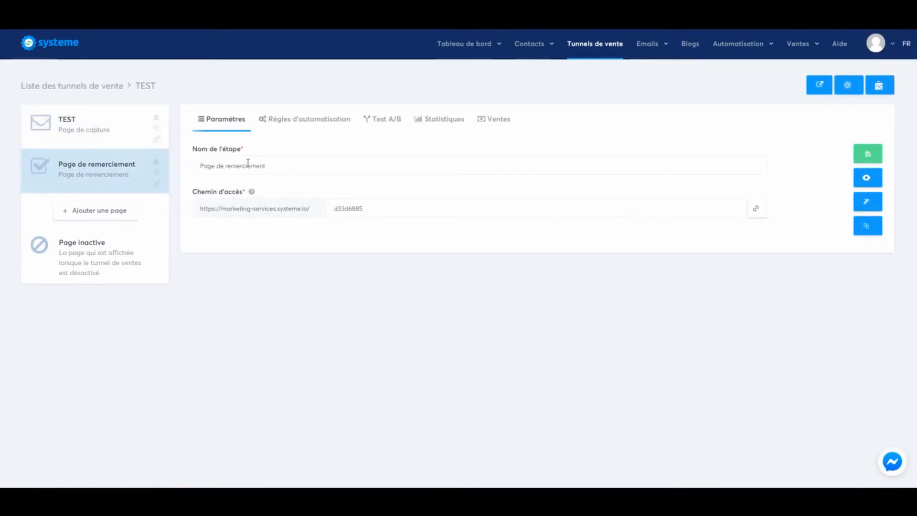
Try to save "merci" as the thank-you page's access path and open the page for editing.
double_click(349, 208)
type("merci")
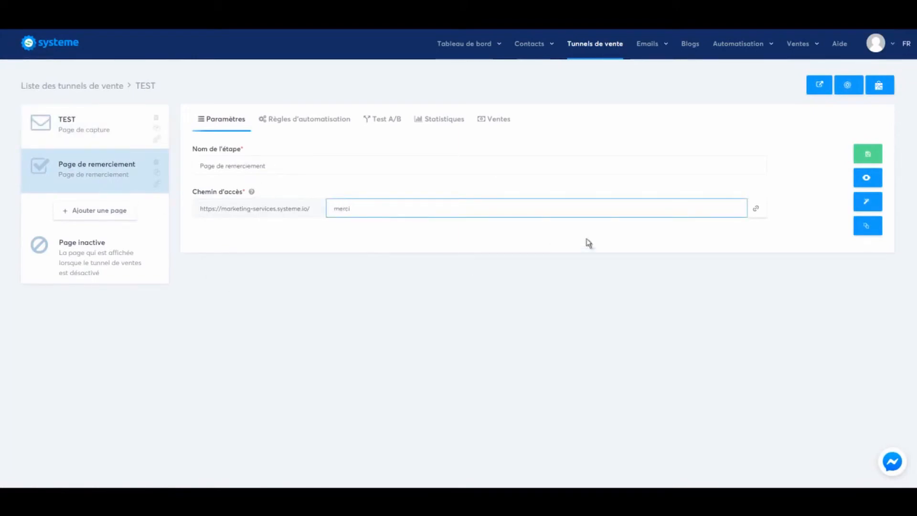
left_click(868, 154)
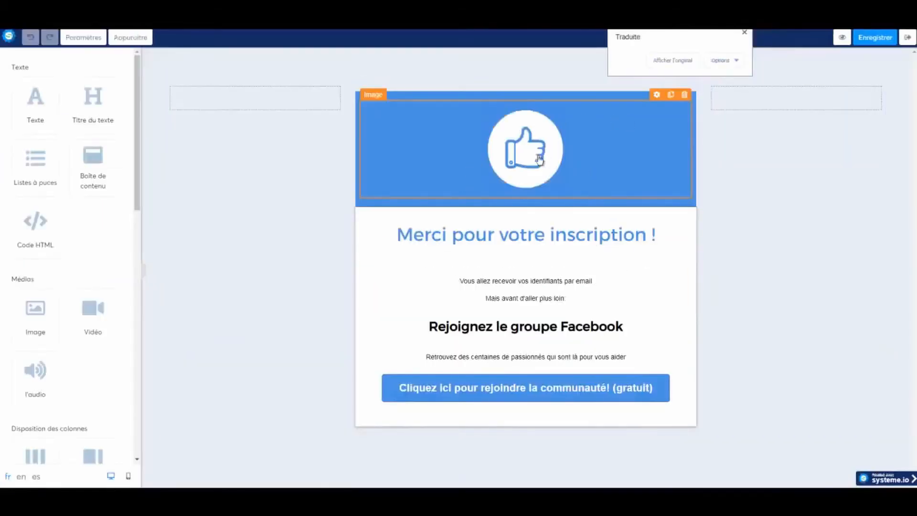
Clear the thumbs-up picture and delete its image element from the thank-you page's blue header row.
left_click(540, 161)
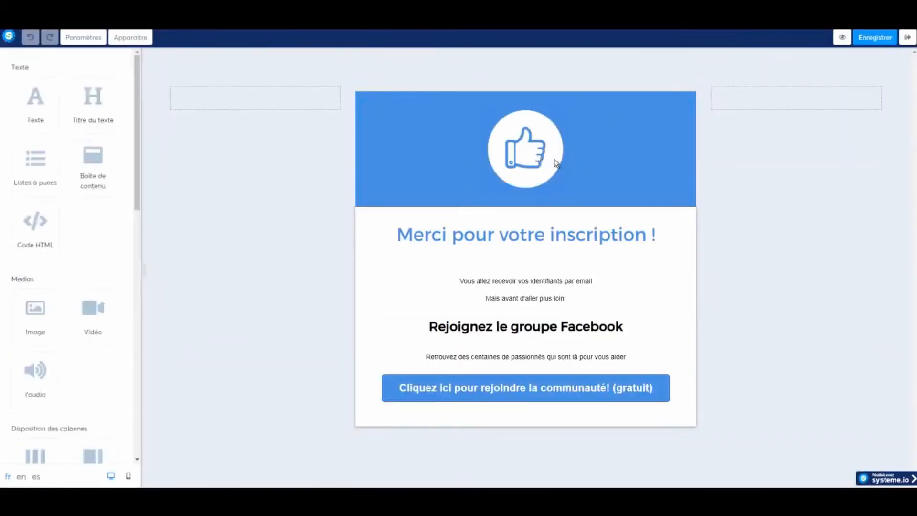
left_click(555, 164)
left_click(550, 148)
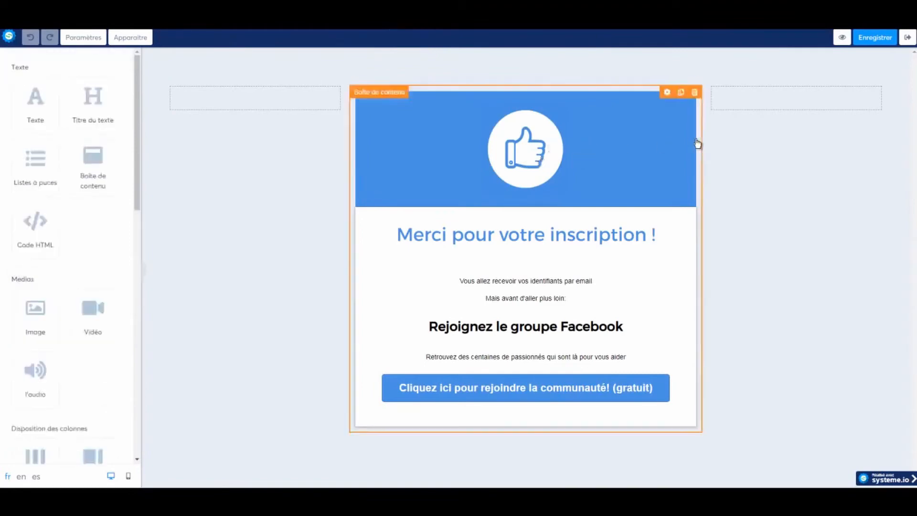
left_click(550, 148)
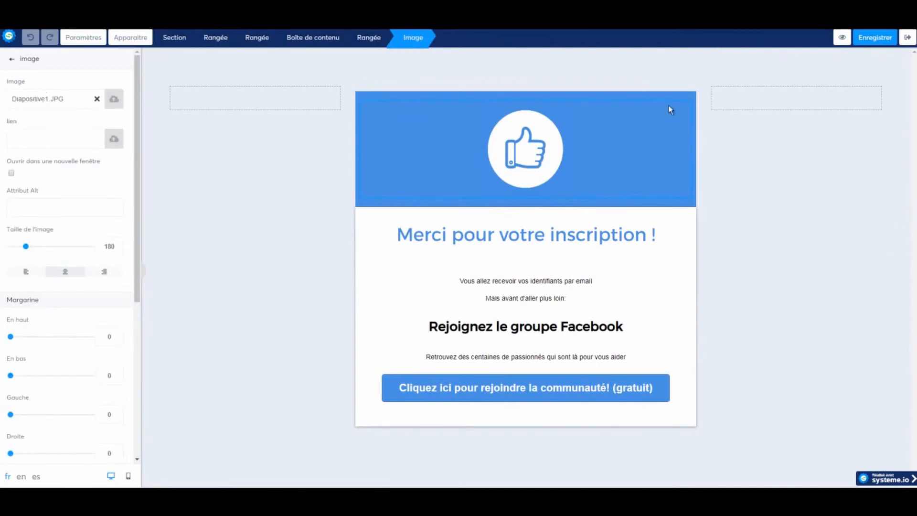
left_click(615, 147)
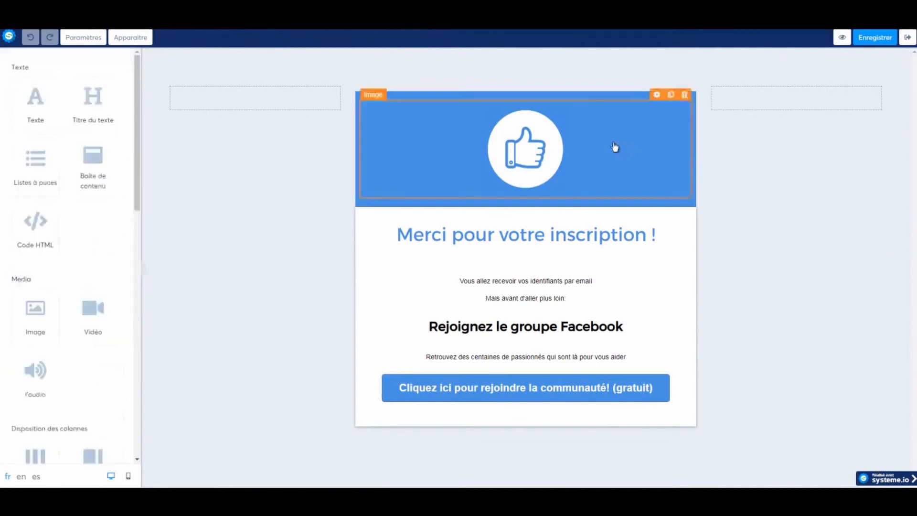
left_click(656, 96)
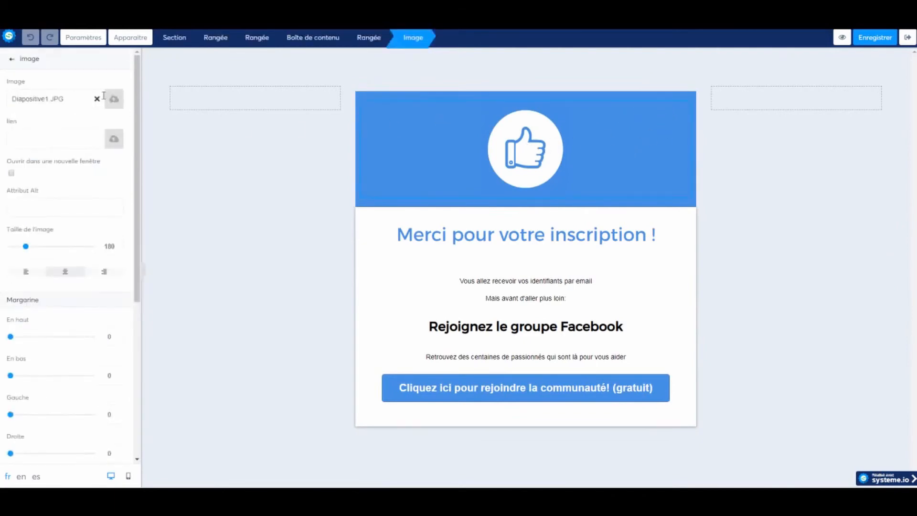
left_click(96, 98)
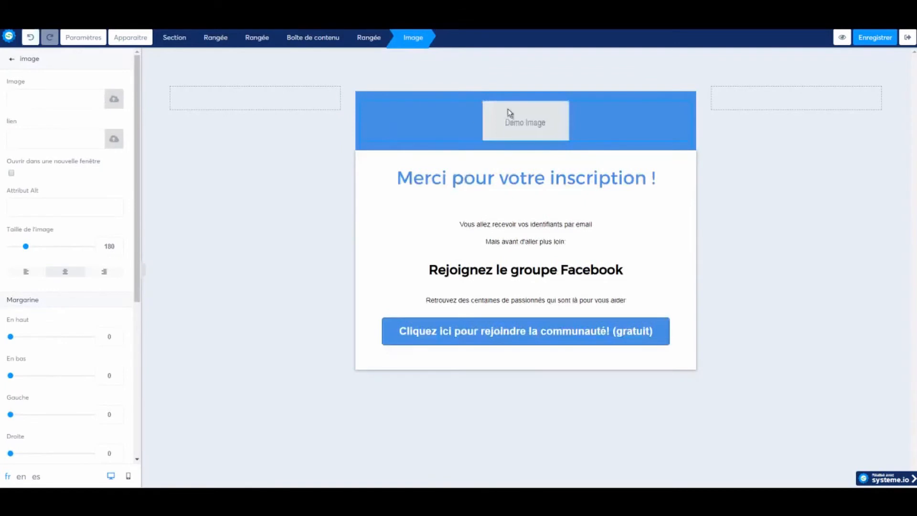
left_click(650, 127)
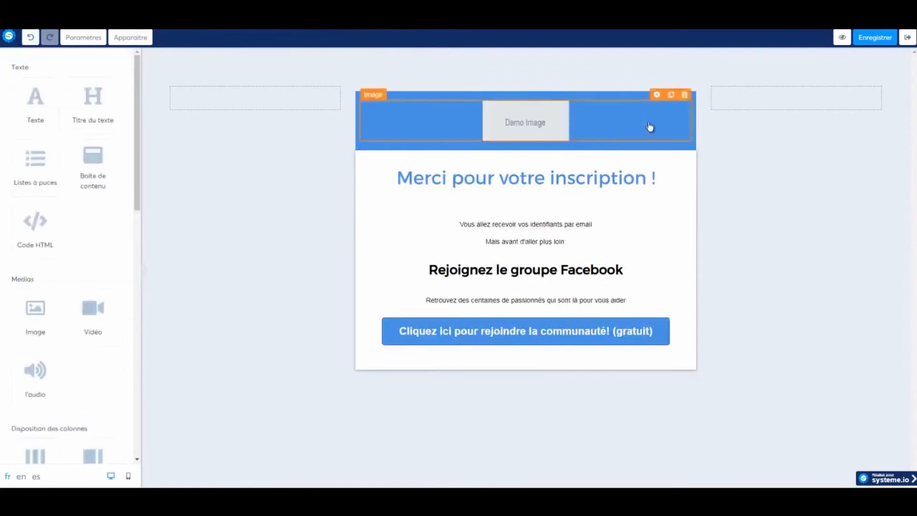
left_click(684, 95)
left_click(501, 69)
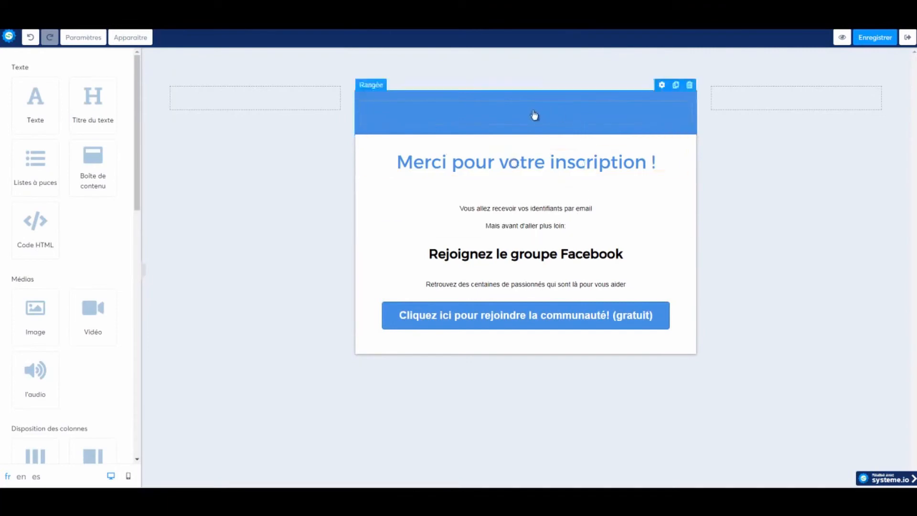
Set the background colour of the empty blue header row to white, FFFFFF.
left_click(678, 137)
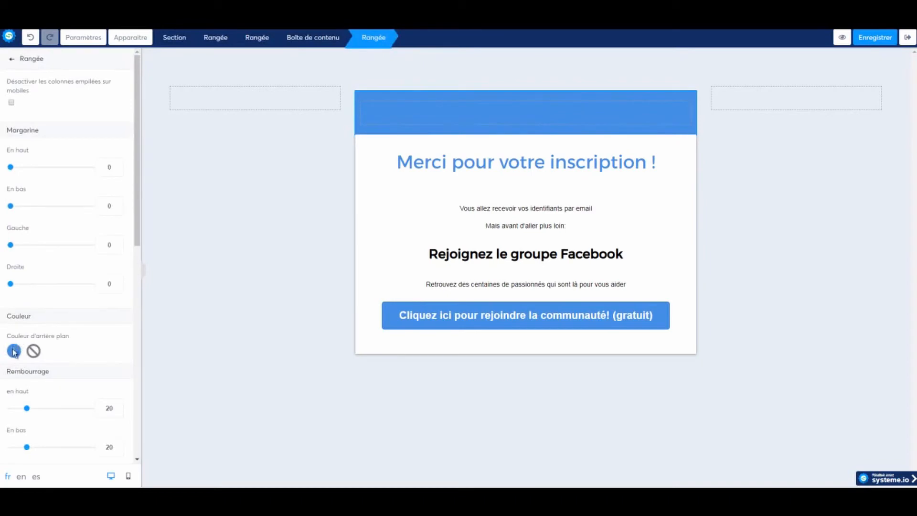
left_click(14, 353)
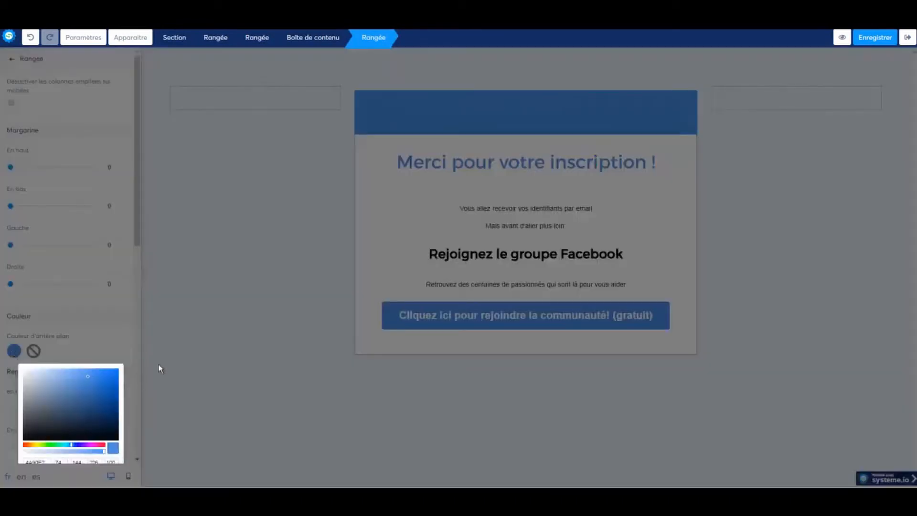
left_click(104, 381)
scroll(104, 381, "down", 4)
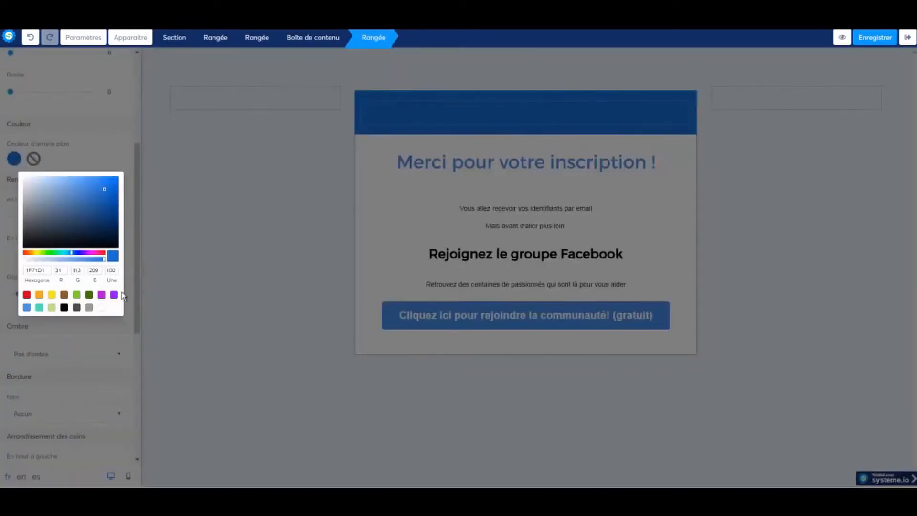
left_click(101, 308)
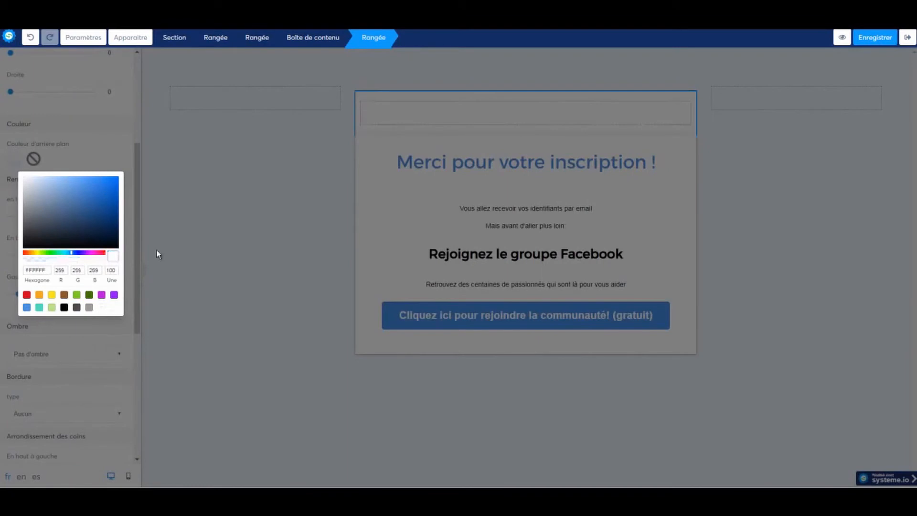
left_click(225, 190)
left_click(757, 193)
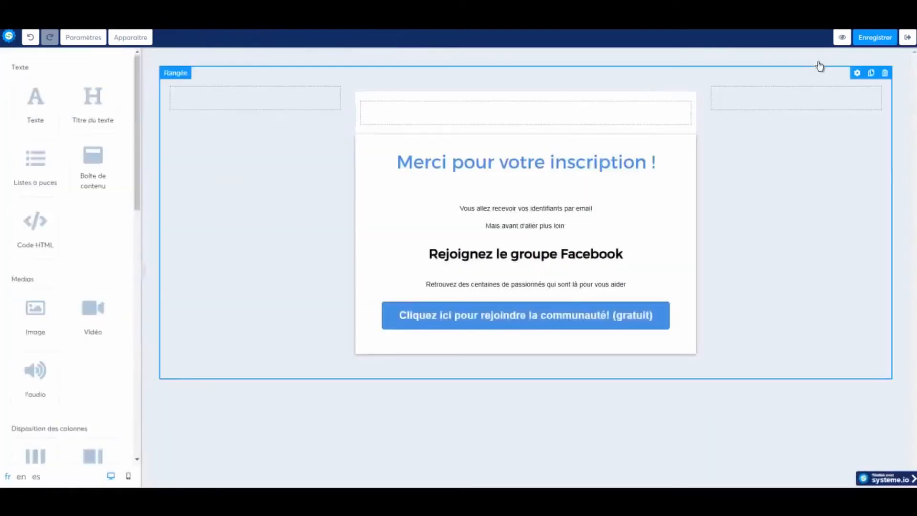
Preview the thank-you page, return to the editor and exit to the funnel's steps.
left_click(836, 38)
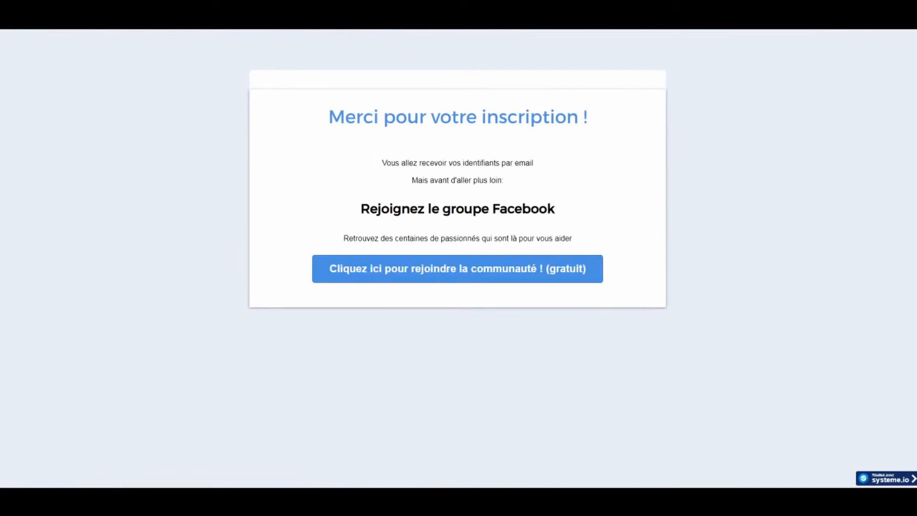
key("ctrl+shift+Tab")
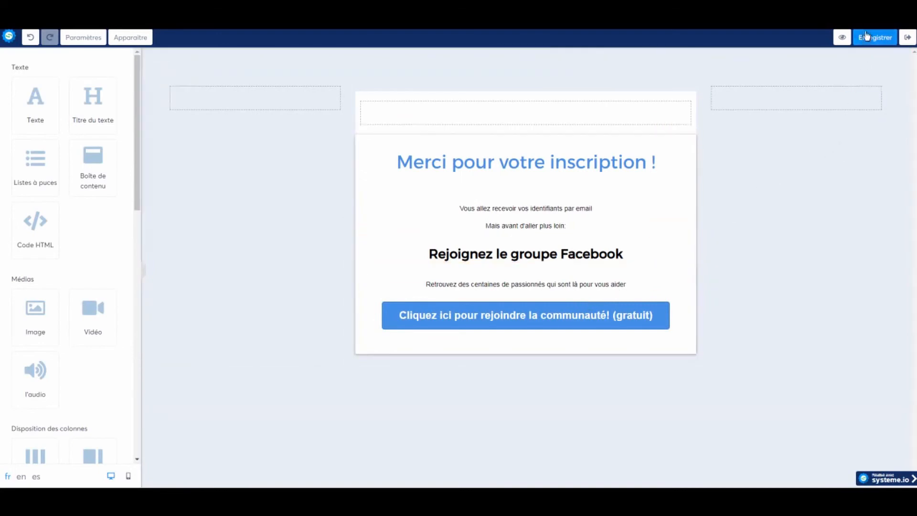
left_click(908, 39)
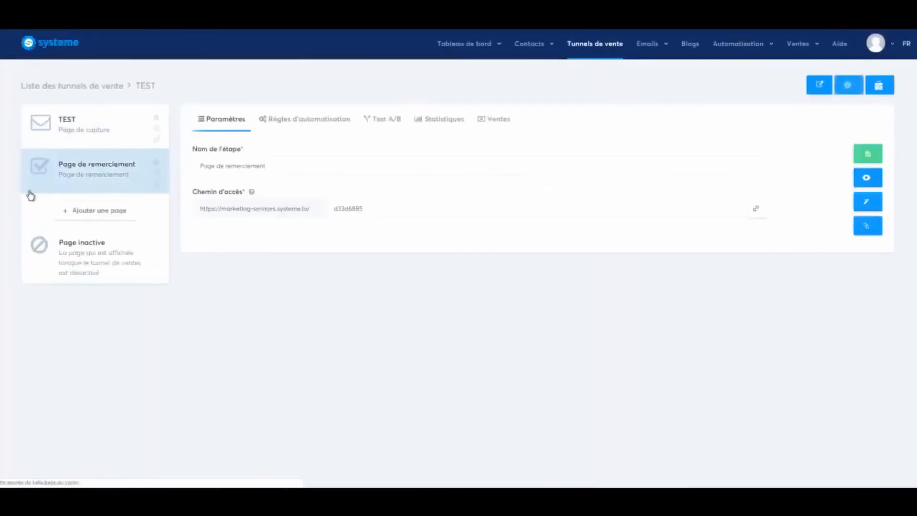
Review the settings of the thank-you and capture steps, finishing on the "TEST" capture step.
left_click(65, 128)
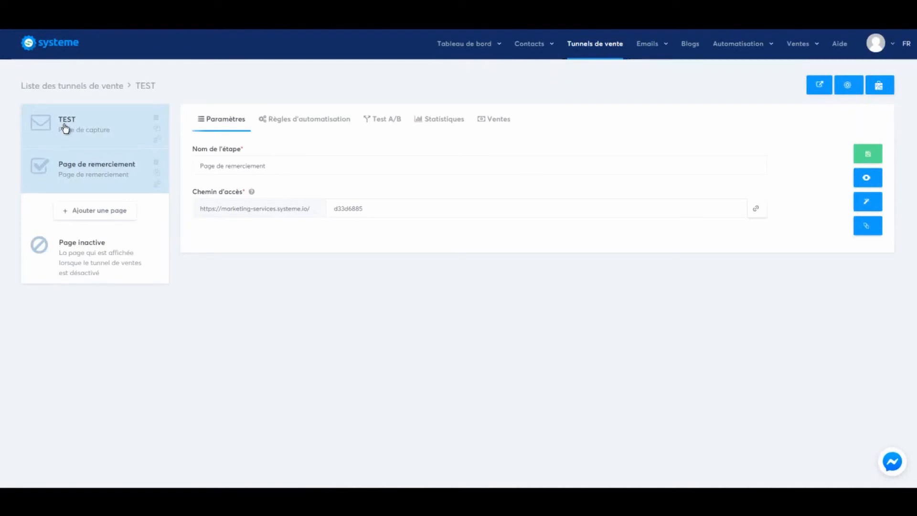
left_click(99, 167)
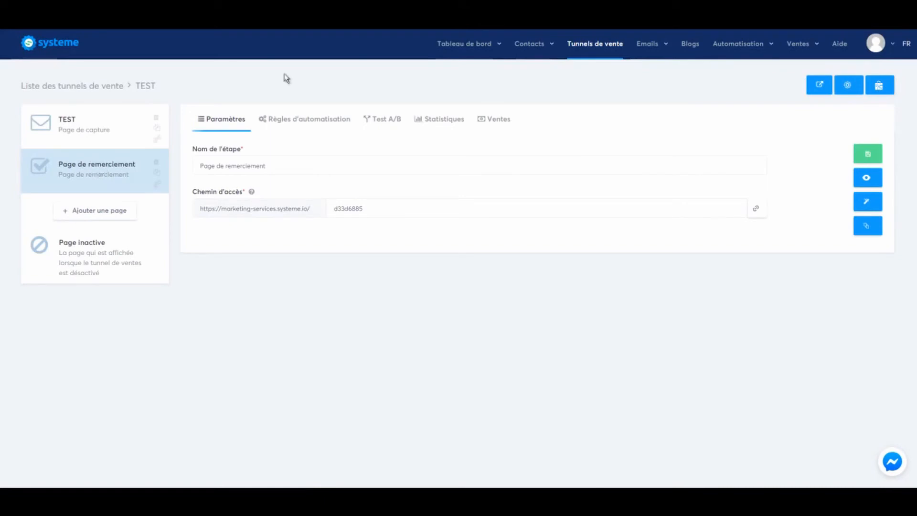
left_click(103, 126)
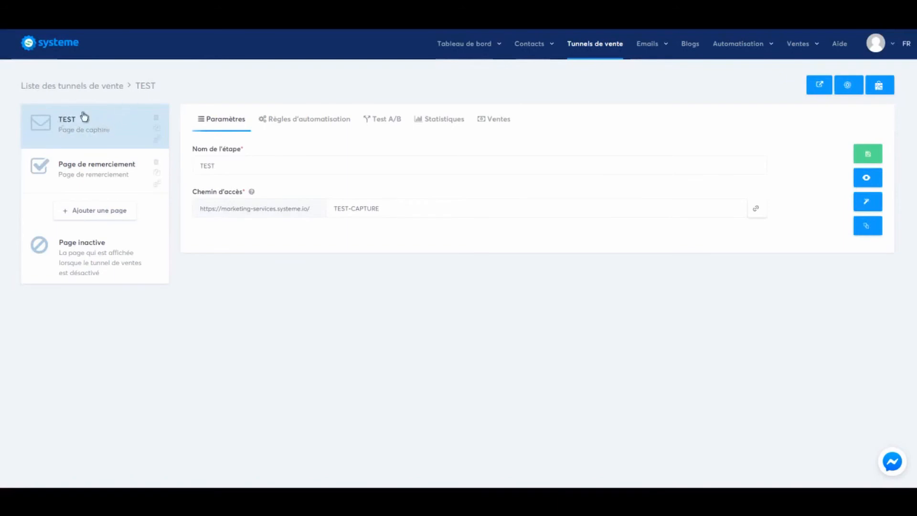
Add an action to the capture page's opt-in automation rule that subscribes the contact to the AFFILIATIONS campaign.
left_click(309, 120)
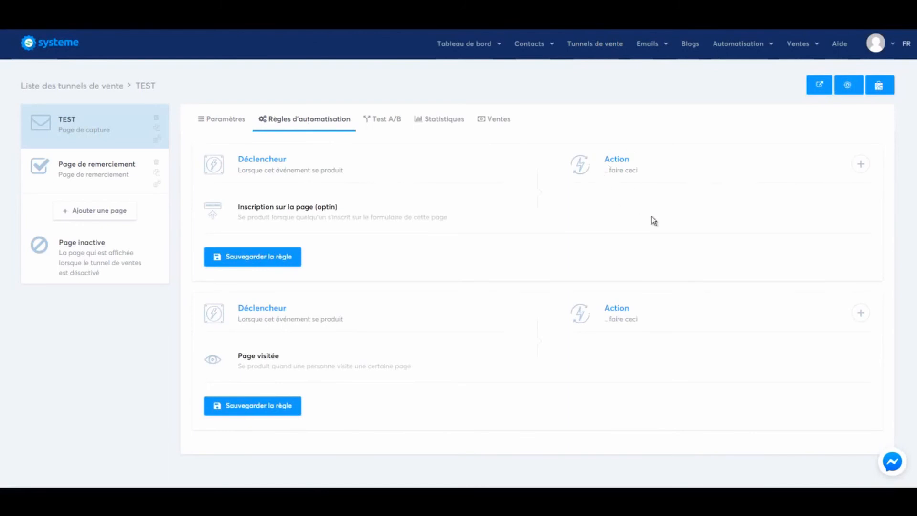
left_click(861, 165)
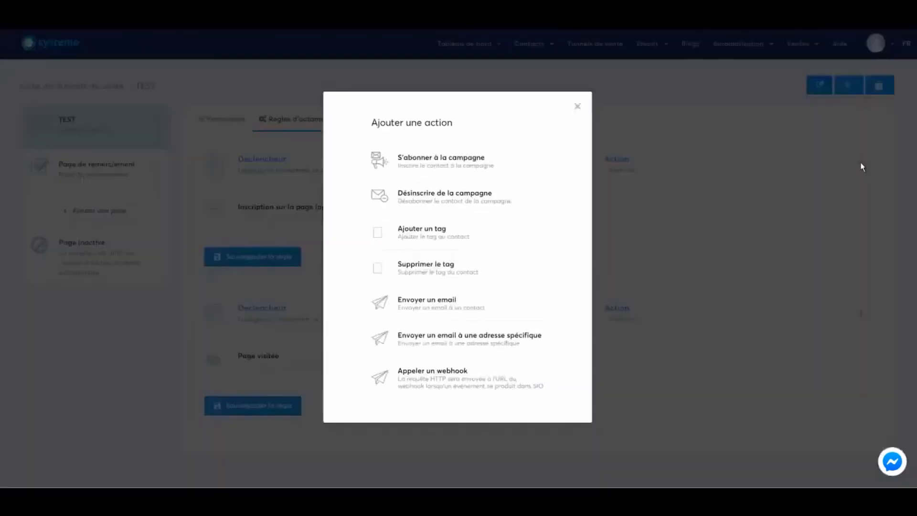
left_click(438, 158)
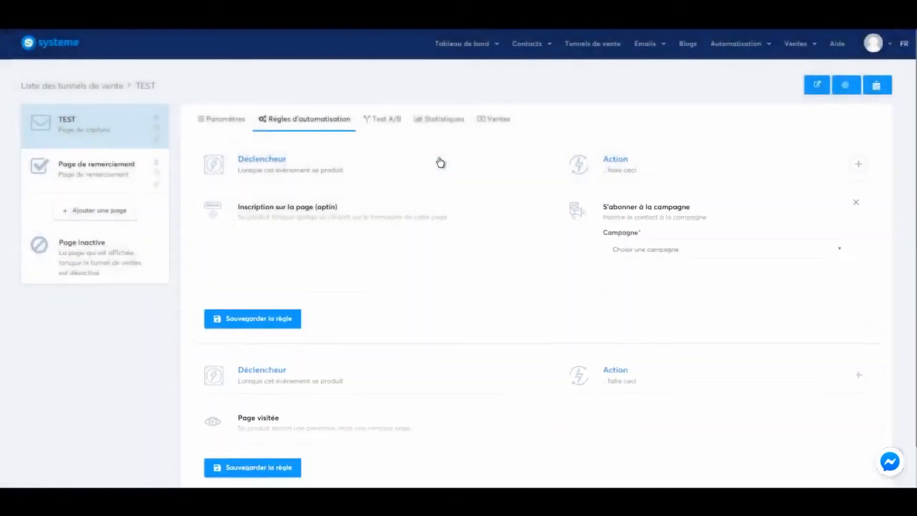
left_click(680, 252)
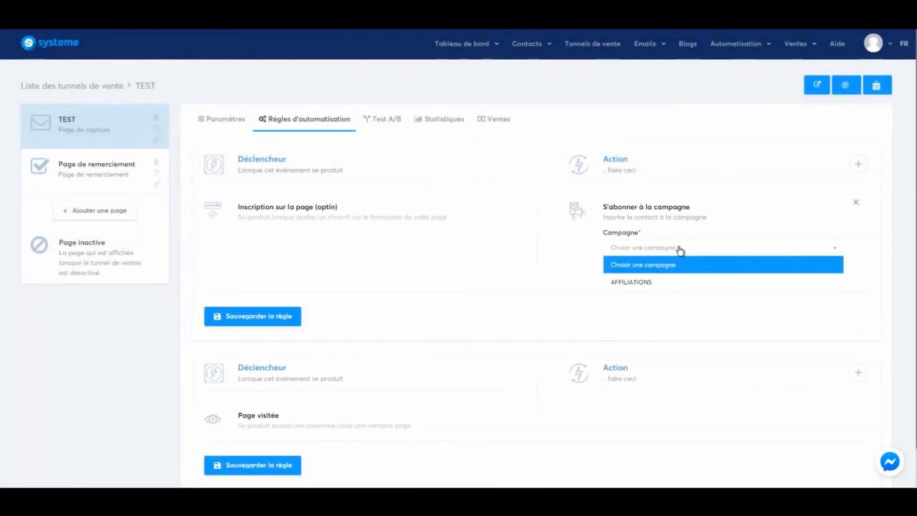
left_click(676, 281)
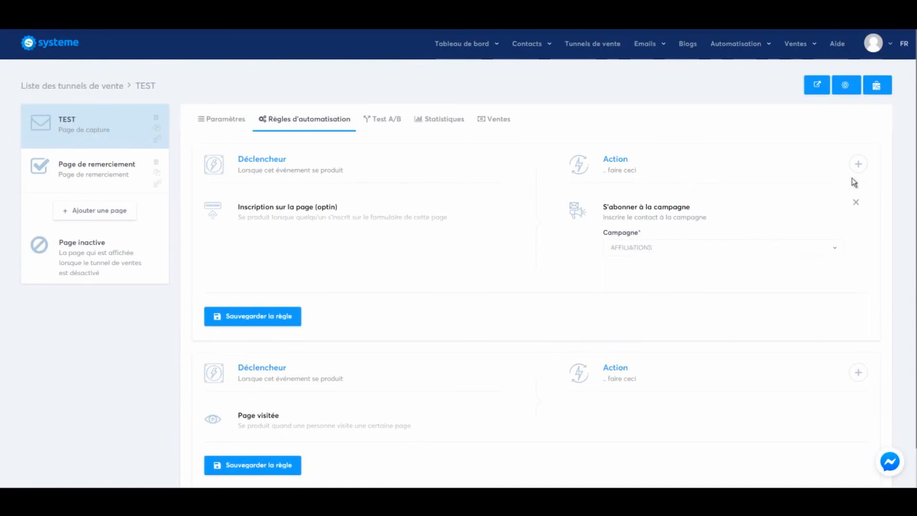
Add a second action to the opt-in rule that gives the contact the "Business en OR" tag, and save the rule.
left_click(858, 164)
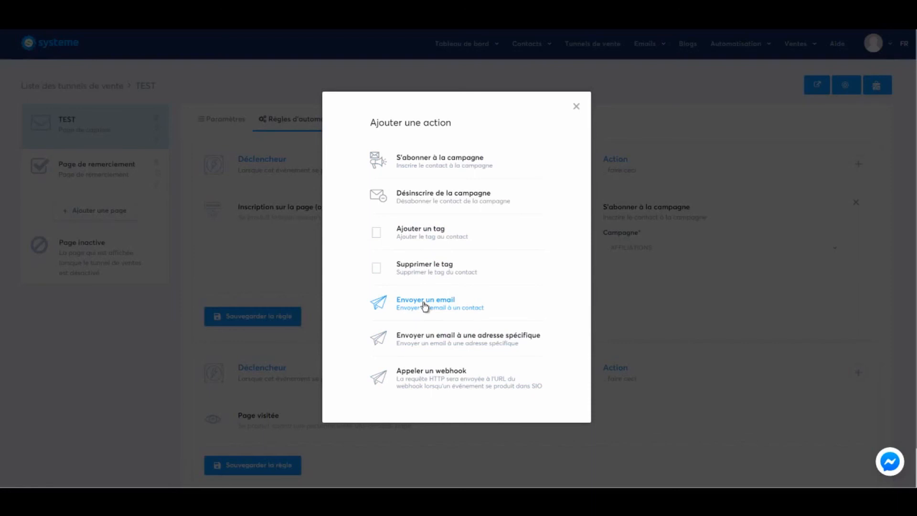
left_click(418, 234)
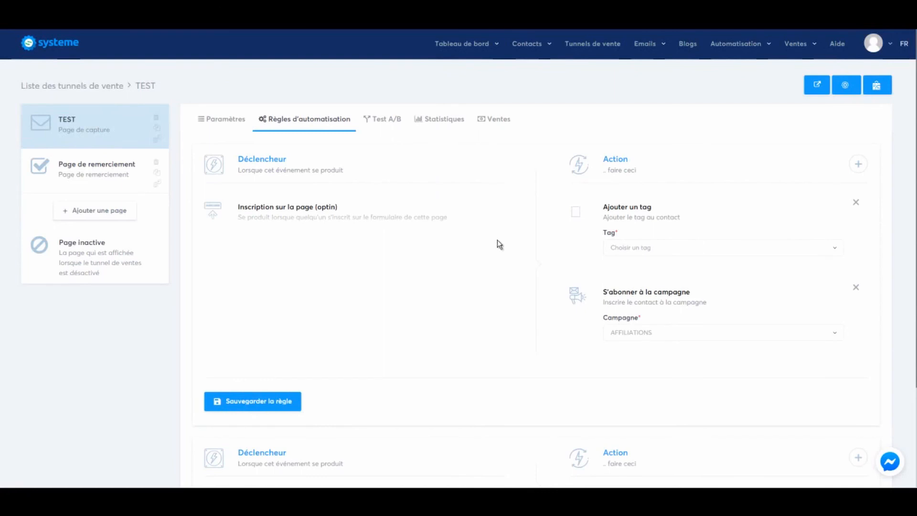
left_click(644, 248)
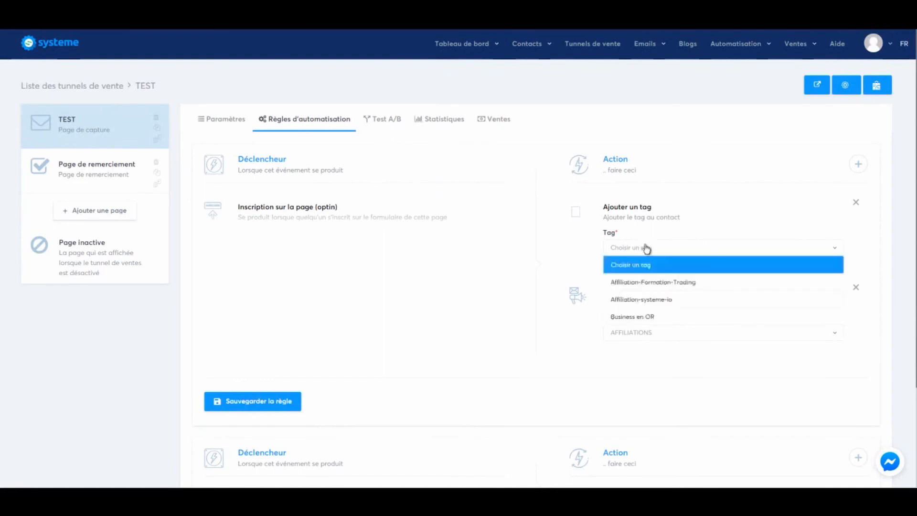
left_click(640, 317)
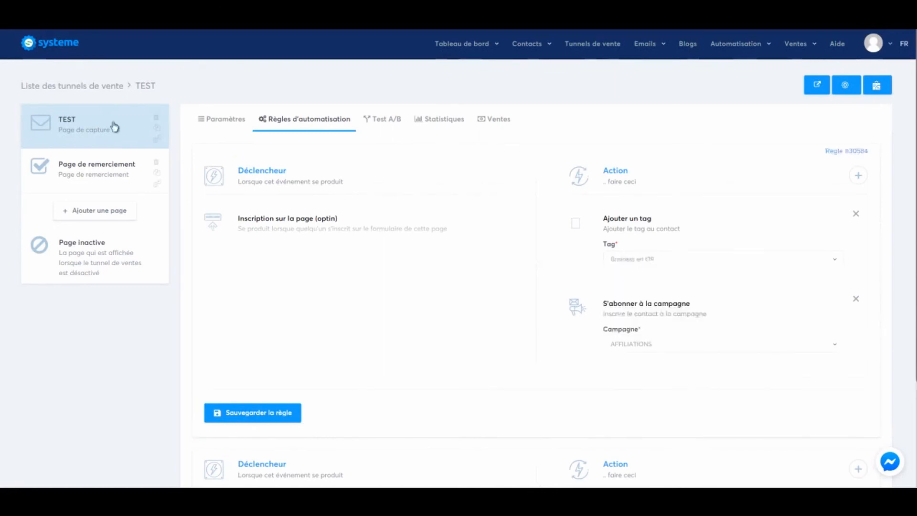
Return to the "TEST" capture step's settings and preview its page.
left_click(114, 127)
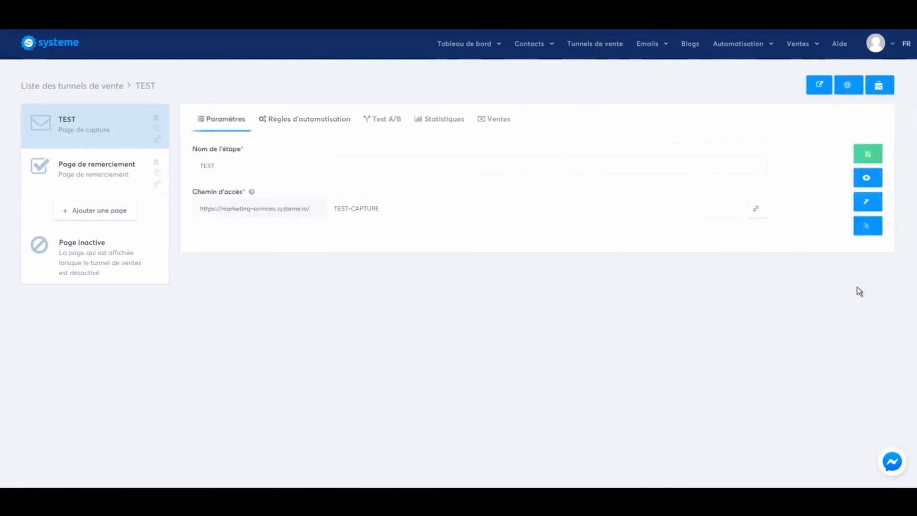
left_click(871, 178)
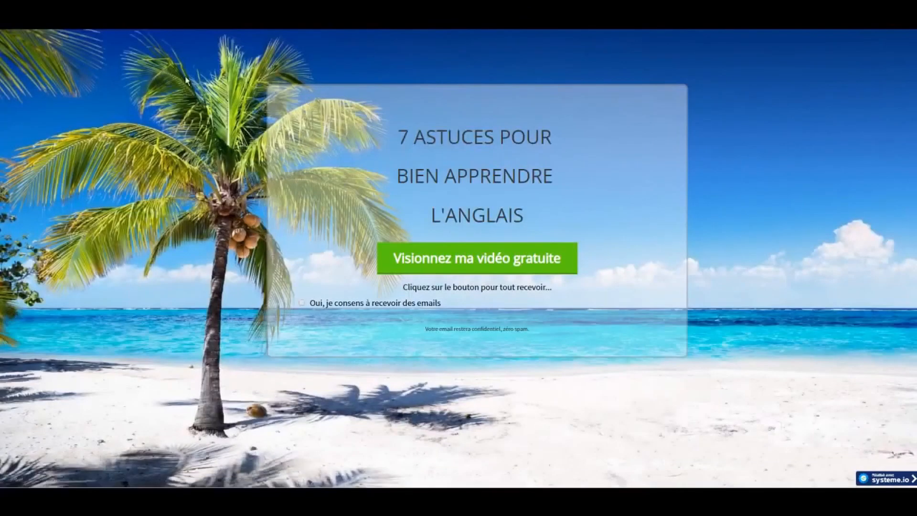